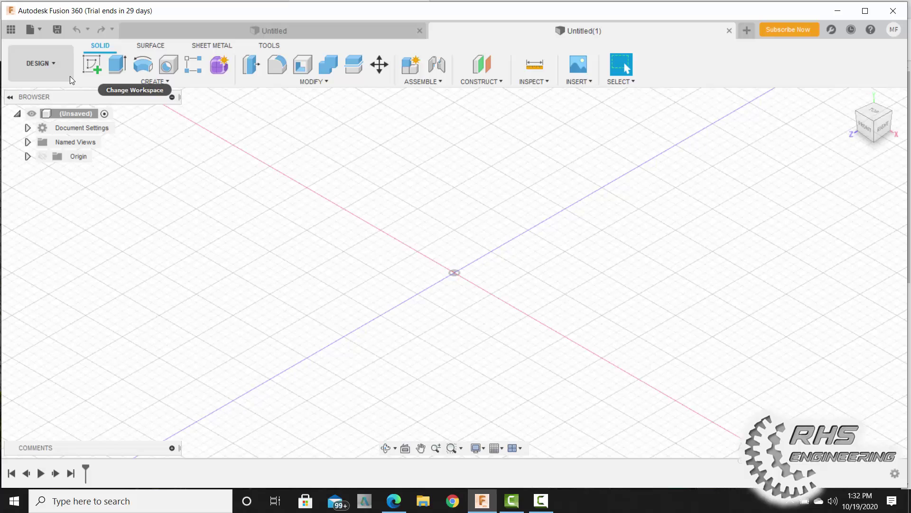
Change the document's active units to inches.
left_click(27, 127)
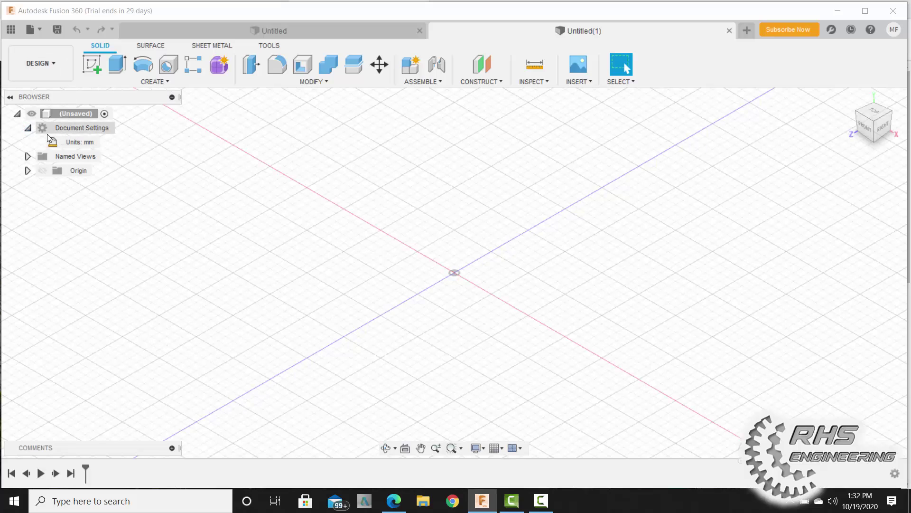
left_click(105, 142)
left_click(860, 176)
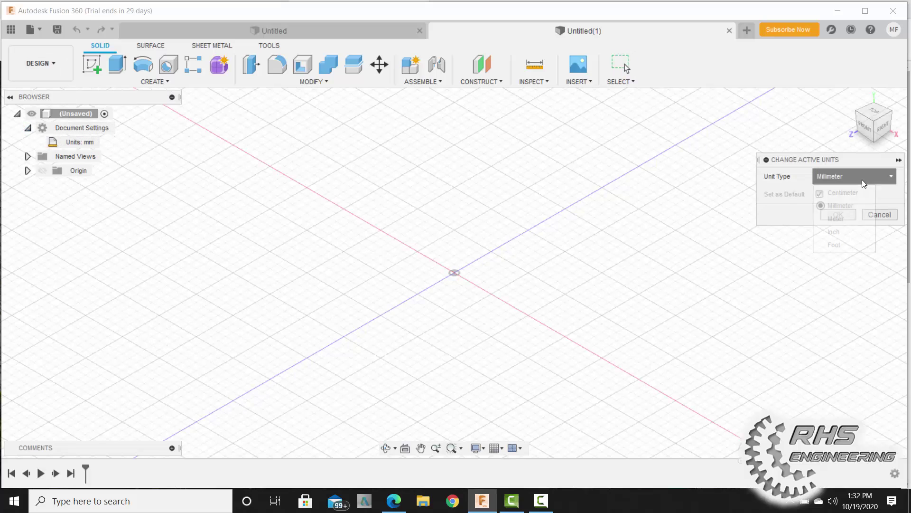
left_click(840, 230)
left_click(838, 215)
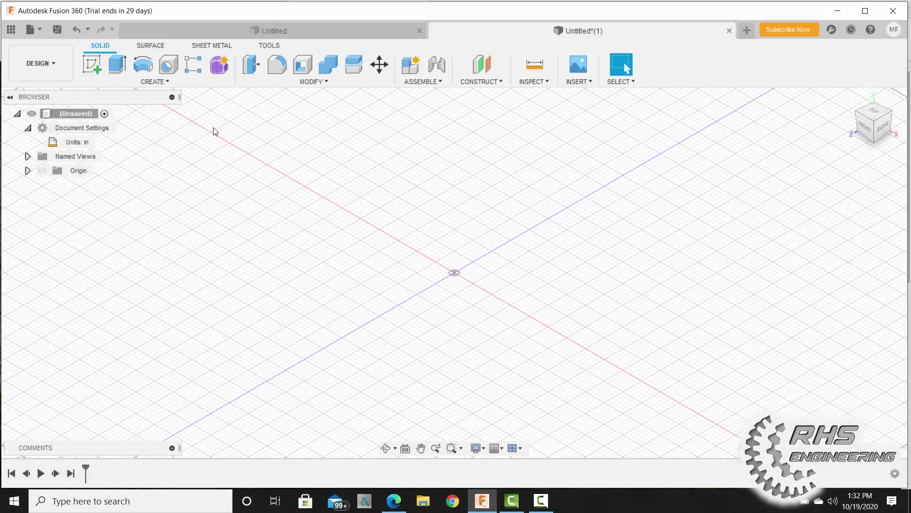
Start a sketch on the front plane and draw a vertical 1.5 in line up from the origin.
left_click(92, 67)
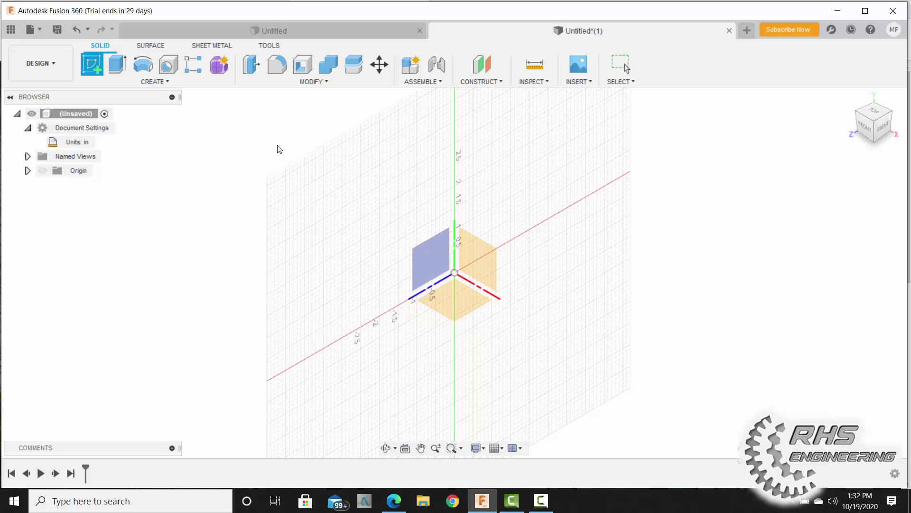
left_click(490, 254)
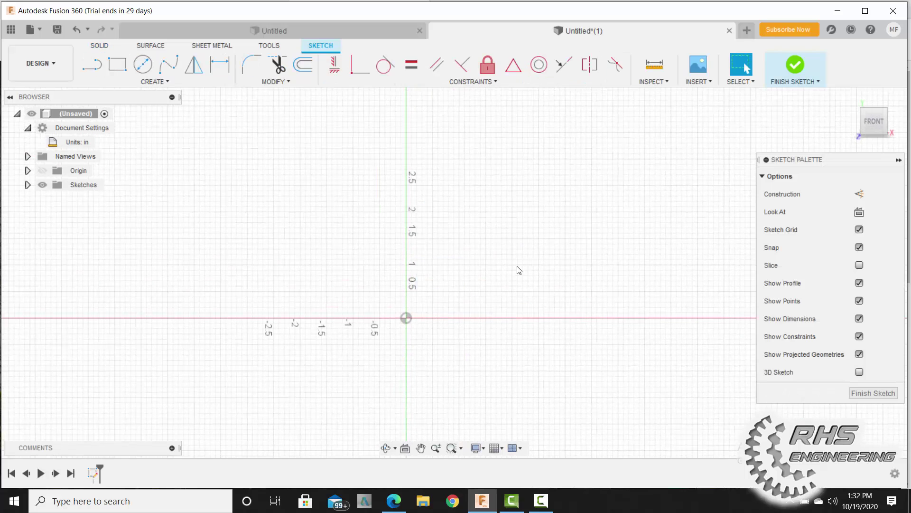
scroll(444, 376, "up", 4)
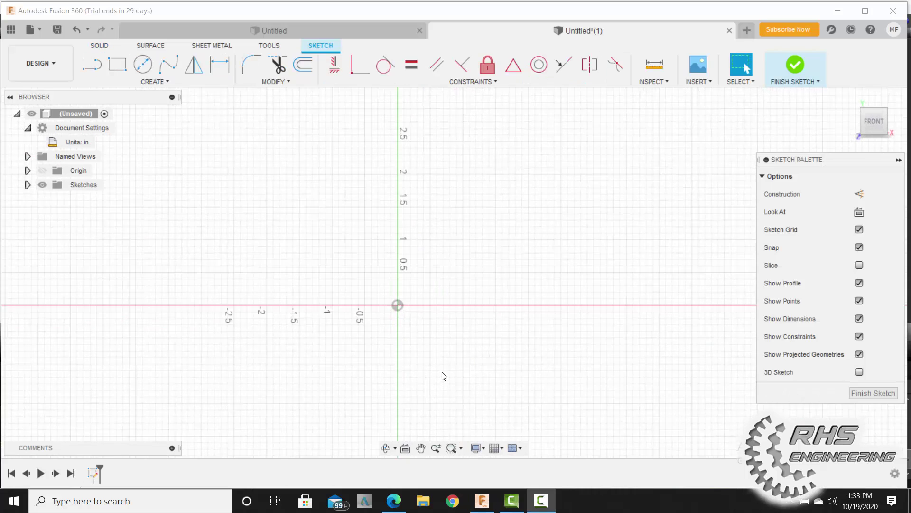
scroll(433, 350, "up", 2)
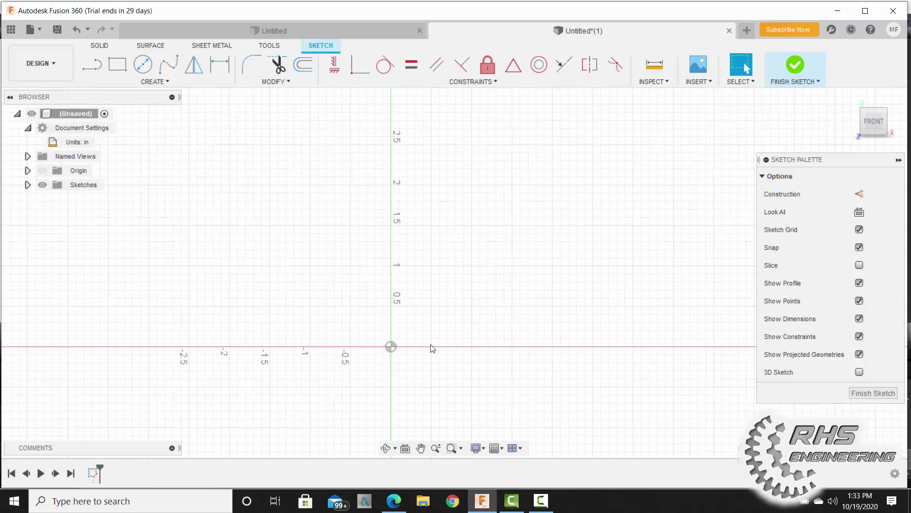
key("l")
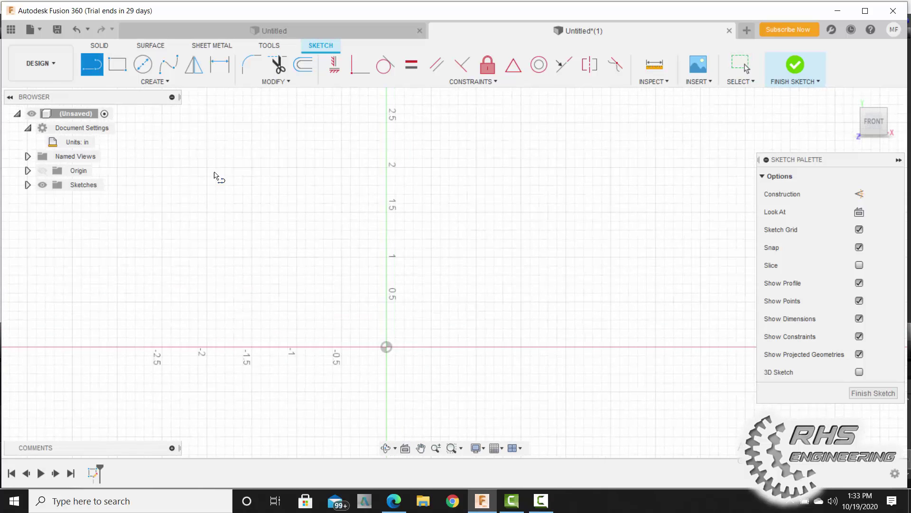
left_click(386, 347)
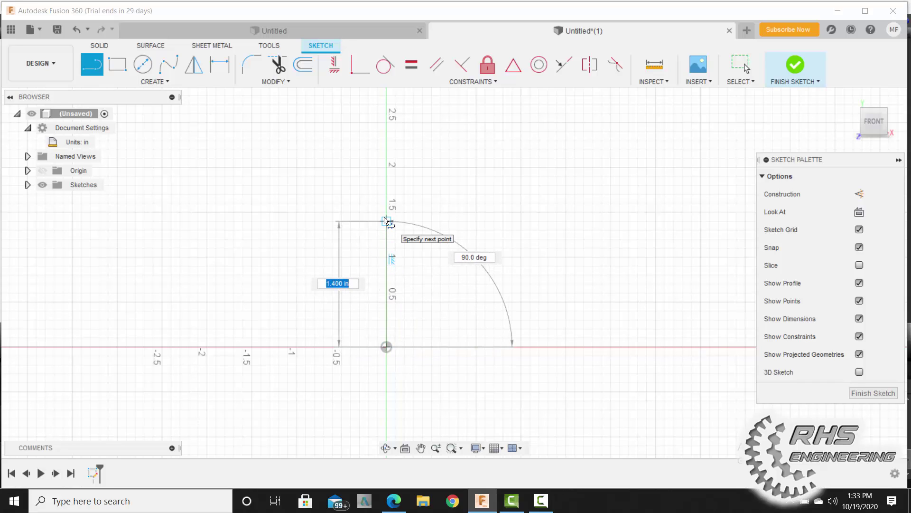
type("1.5")
key("Return")
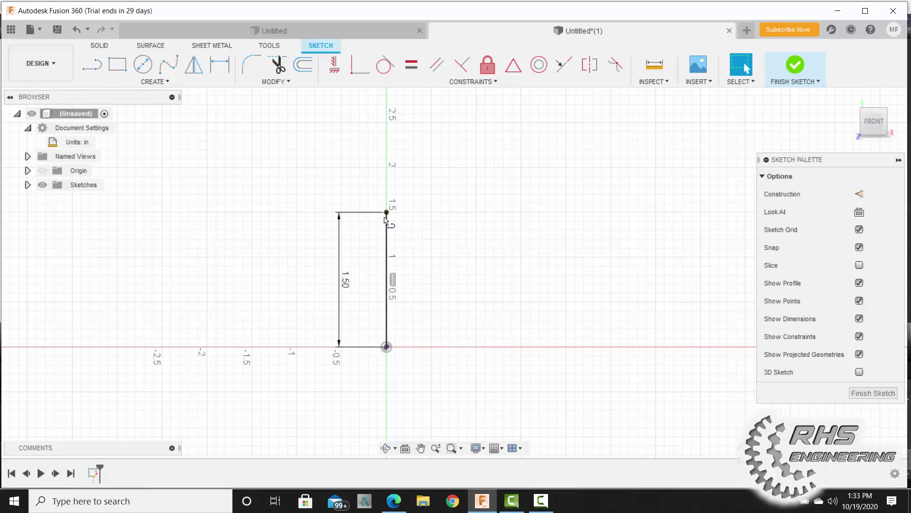
key("Escape")
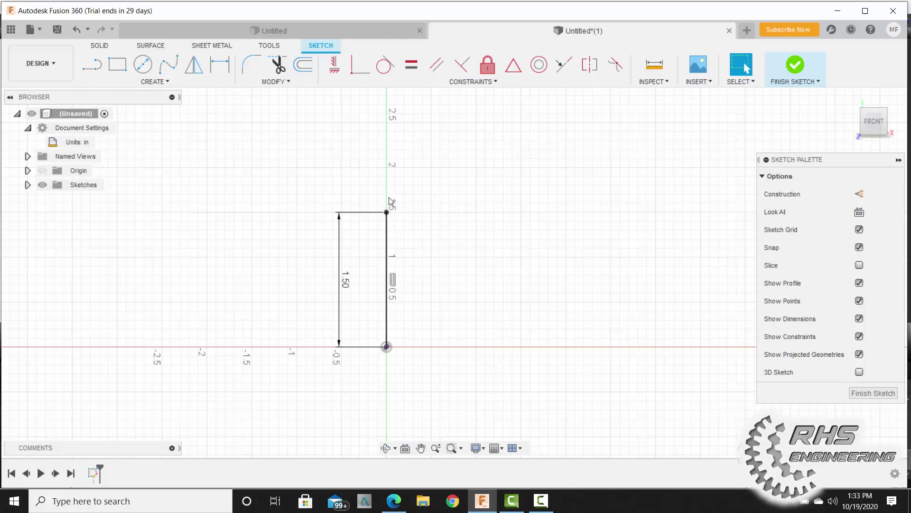
Draw a horizontal 0.5 in line to the right from the upper end of the vertical line.
left_click(92, 64)
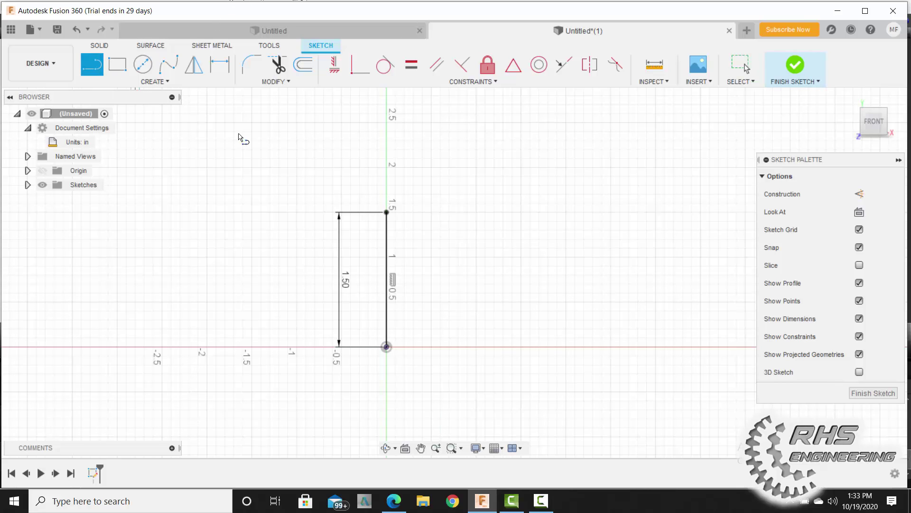
left_click(386, 212)
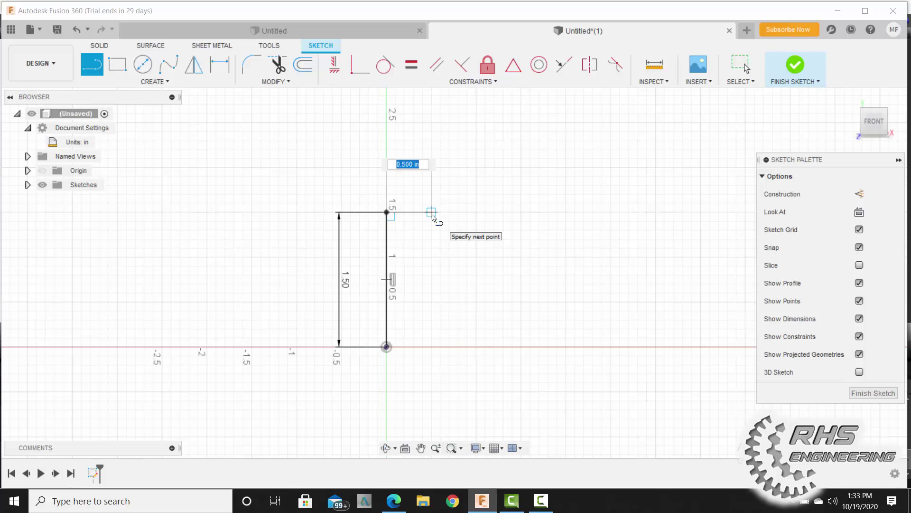
type(".5")
key("Return")
key("Escape")
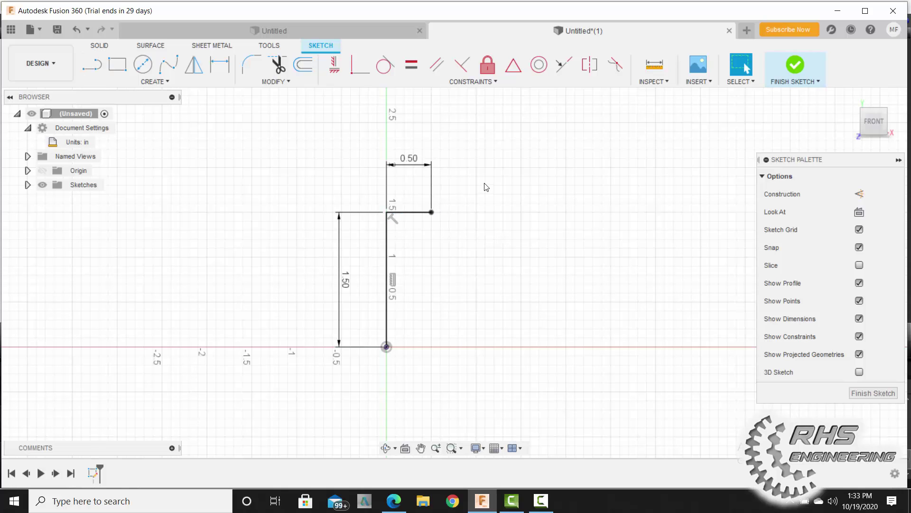
Close the L-shaped profile with lines about 0.9 in down, 1.4 in right, 0.6 in down to the horizontal axis, and back to the origin.
left_click(92, 64)
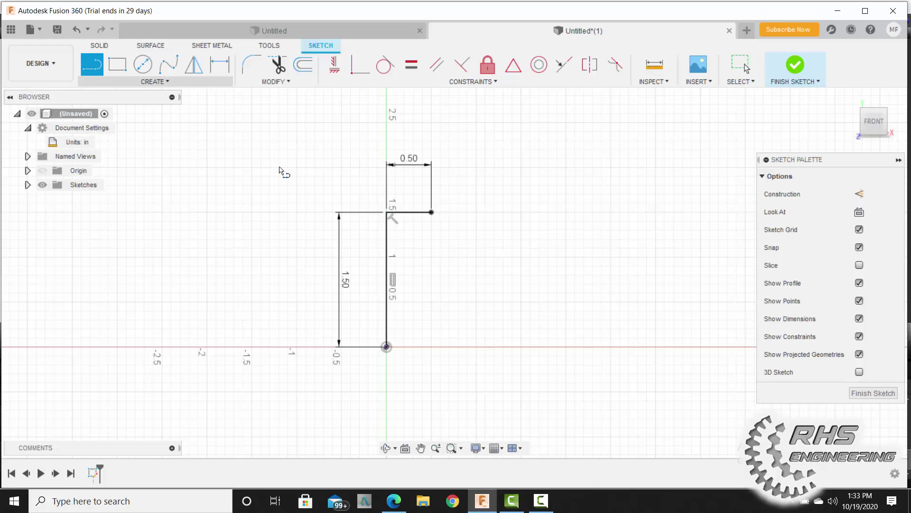
left_click(431, 212)
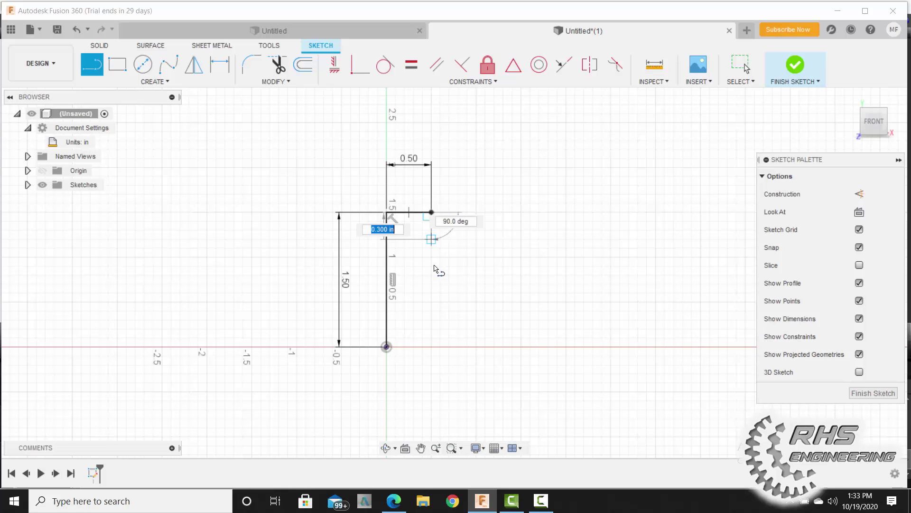
left_click(431, 294)
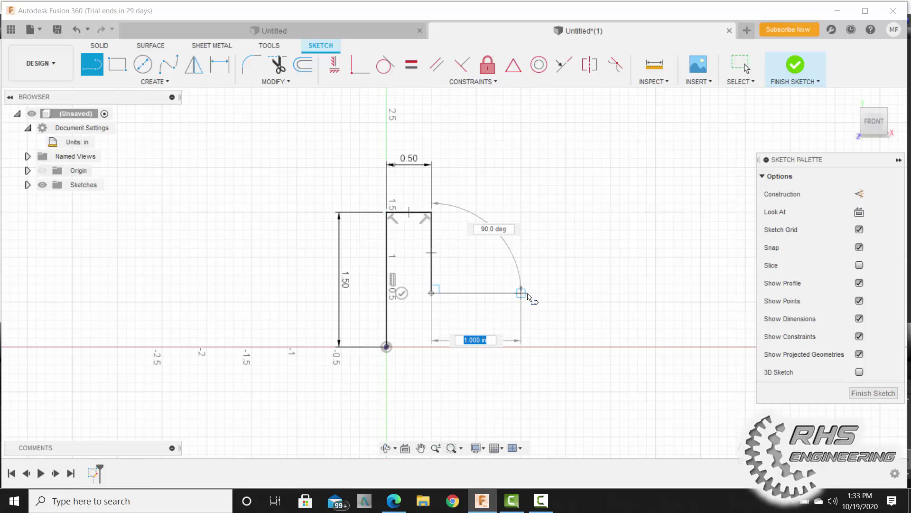
left_click(556, 294)
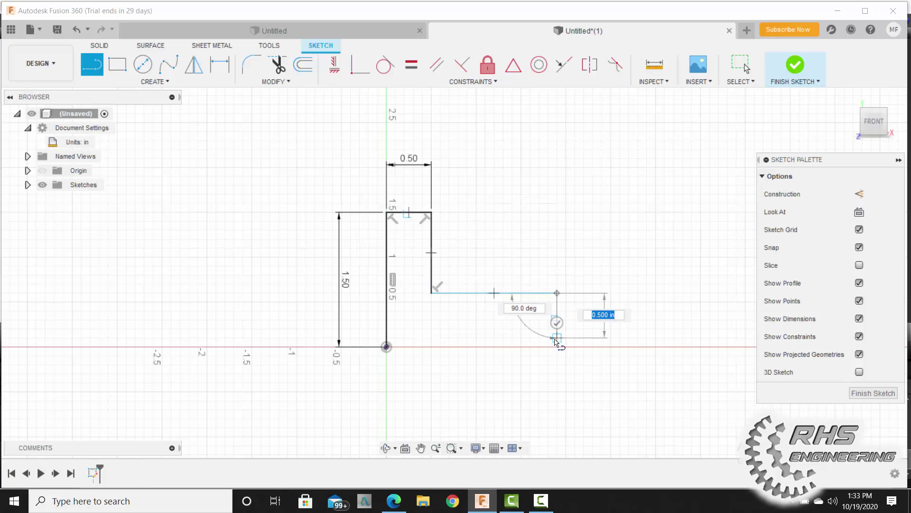
left_click(556, 347)
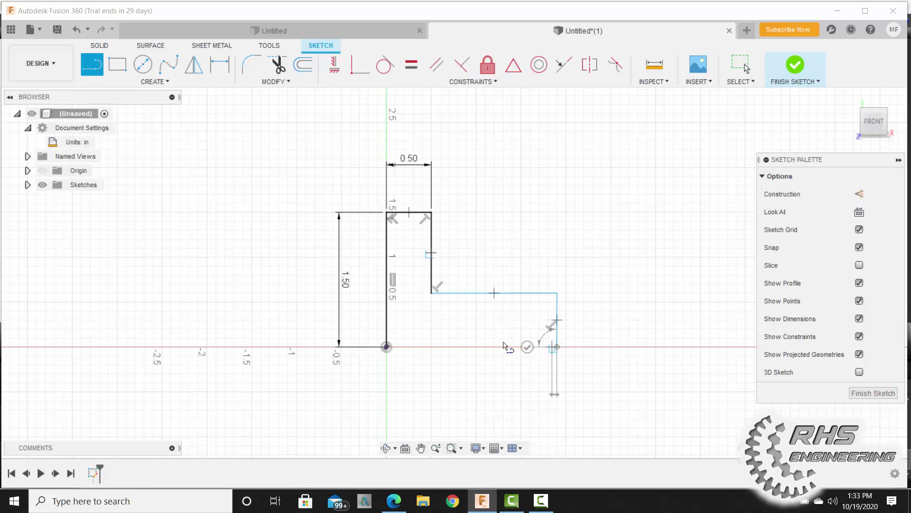
left_click(386, 347)
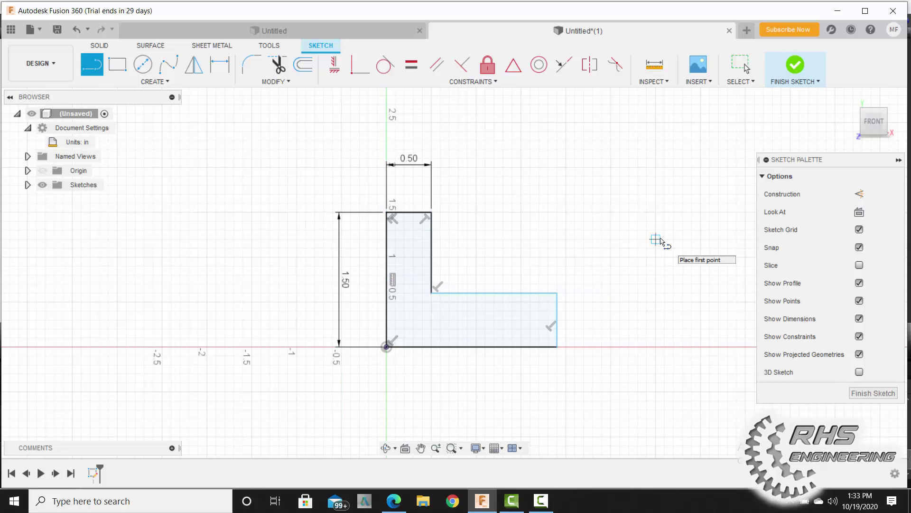
key("Escape")
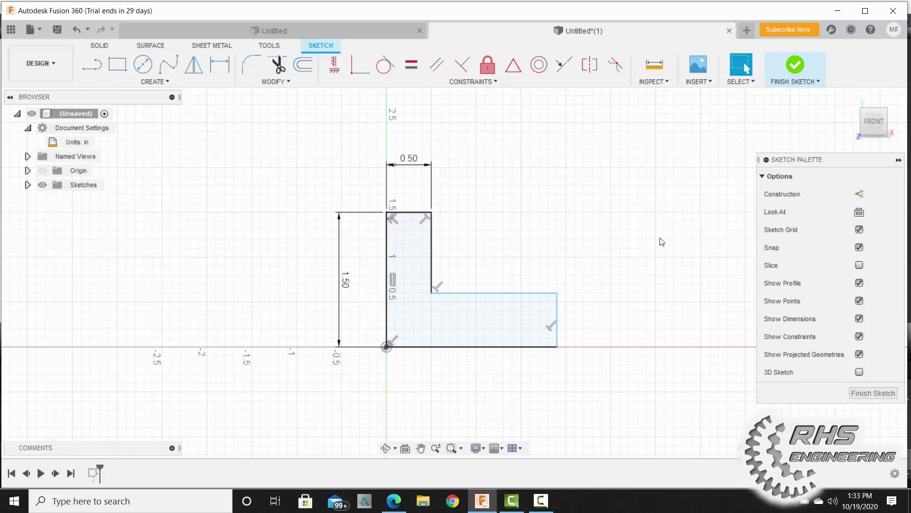
Return to Fusion 360 and constrain the profile's short right edge parallel to both the left edge and the inner vertical edge.
key("F10")
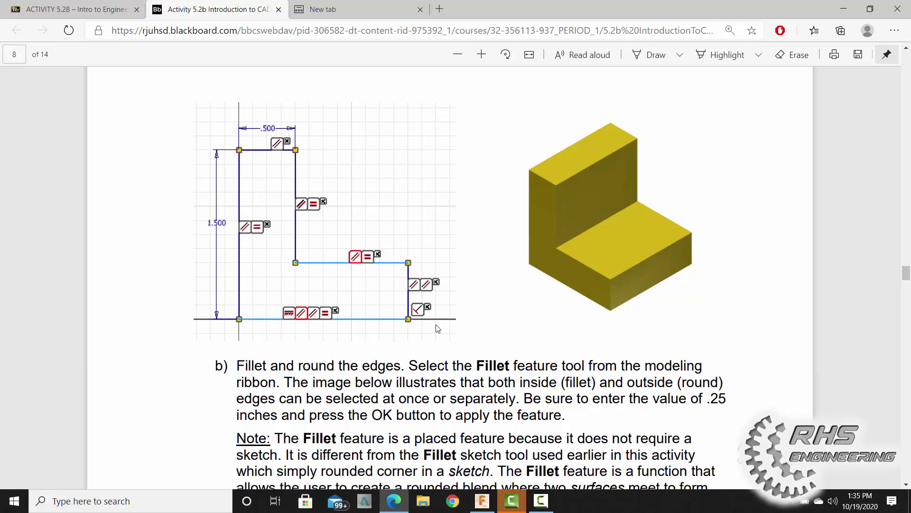
left_click(484, 504)
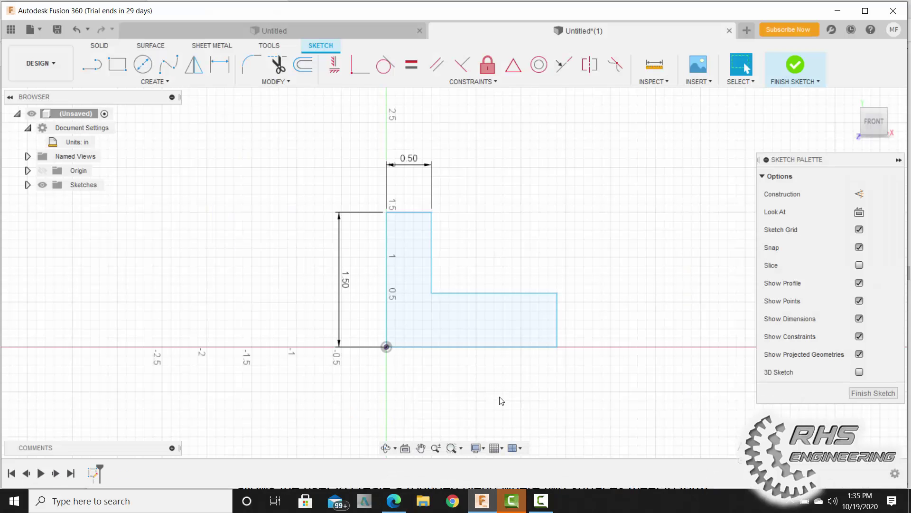
left_click(437, 70)
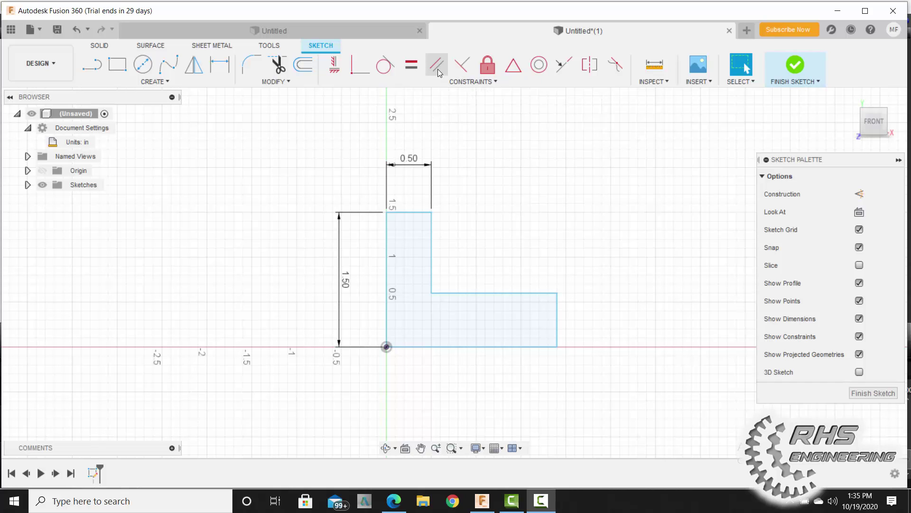
left_click(557, 321)
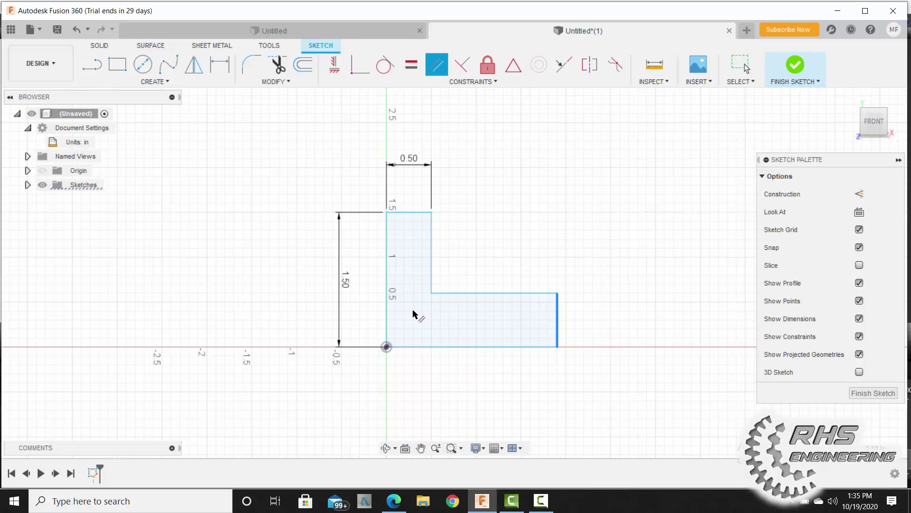
left_click(389, 320)
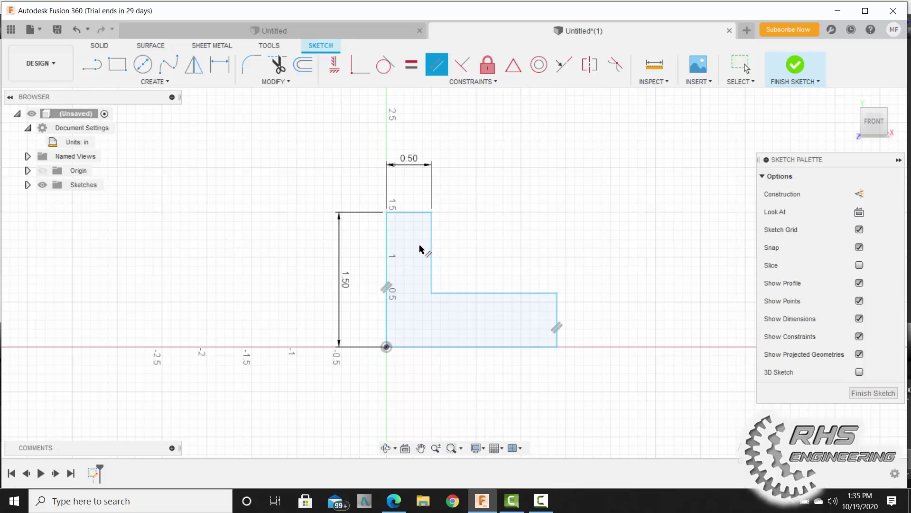
left_click(556, 307)
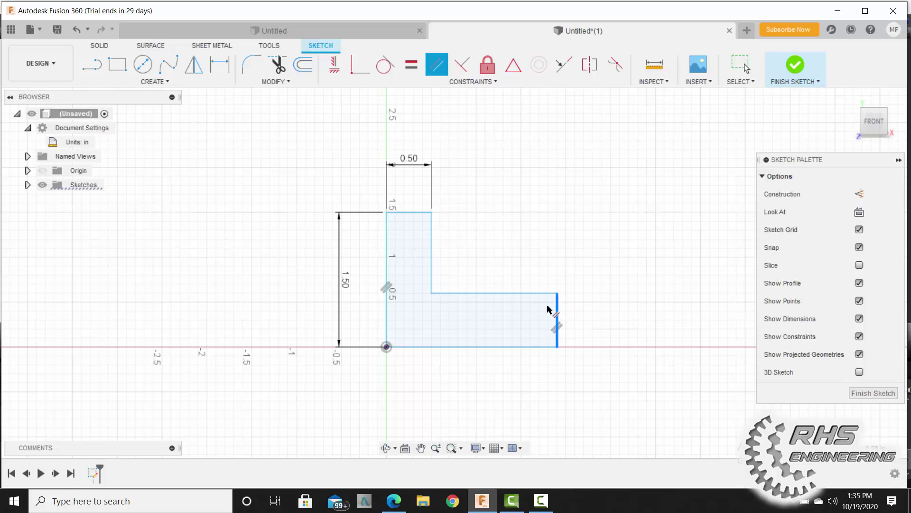
left_click(432, 259)
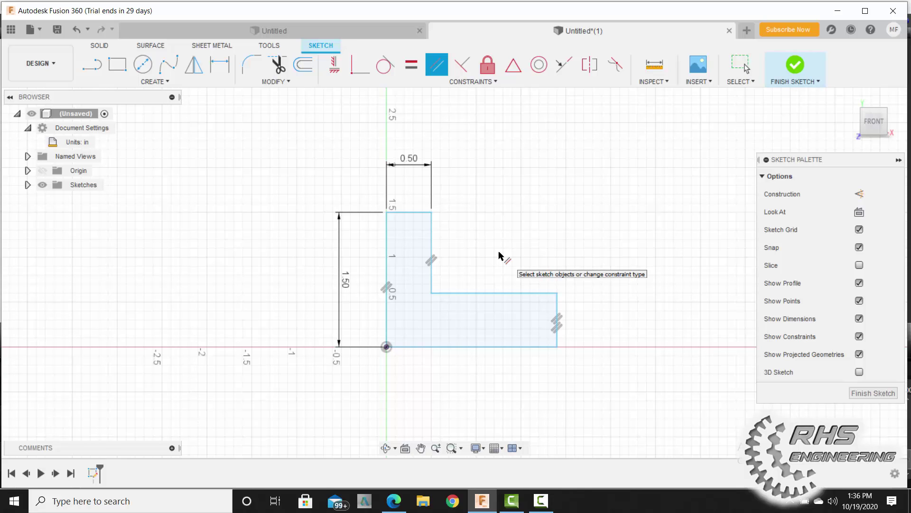
Constrain the profile's bottom edge parallel to both the inner horizontal edge and the short top edge.
left_click(486, 349)
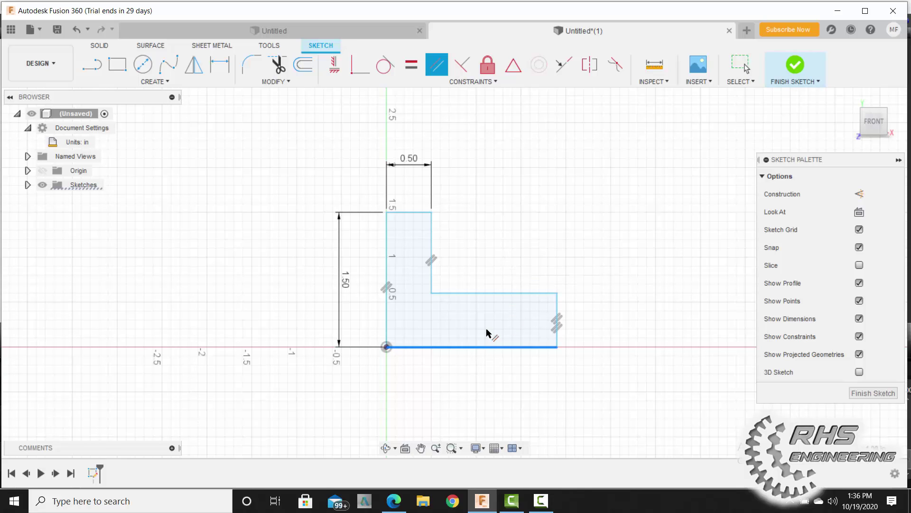
left_click(498, 294)
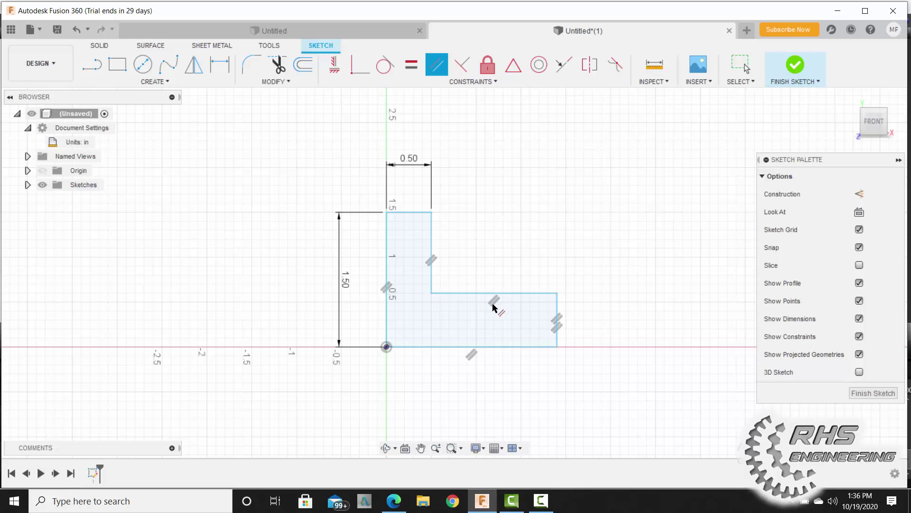
left_click(442, 348)
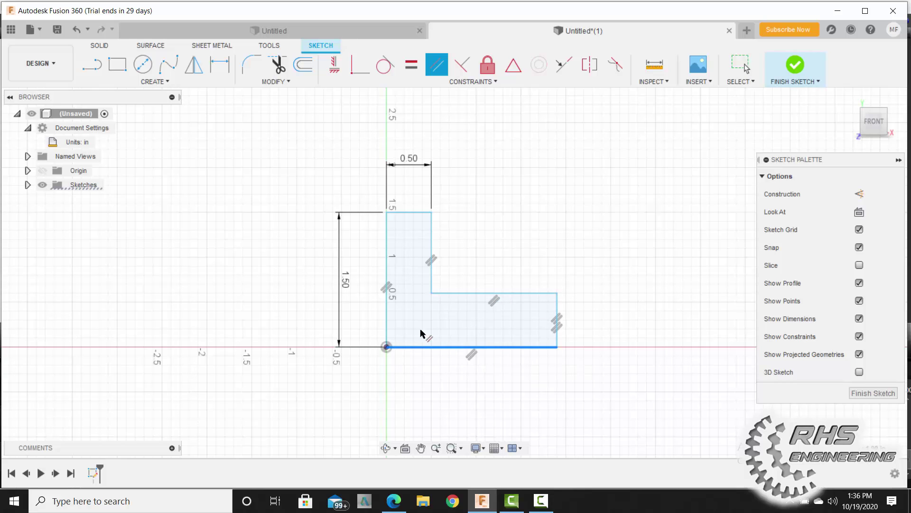
left_click(415, 212)
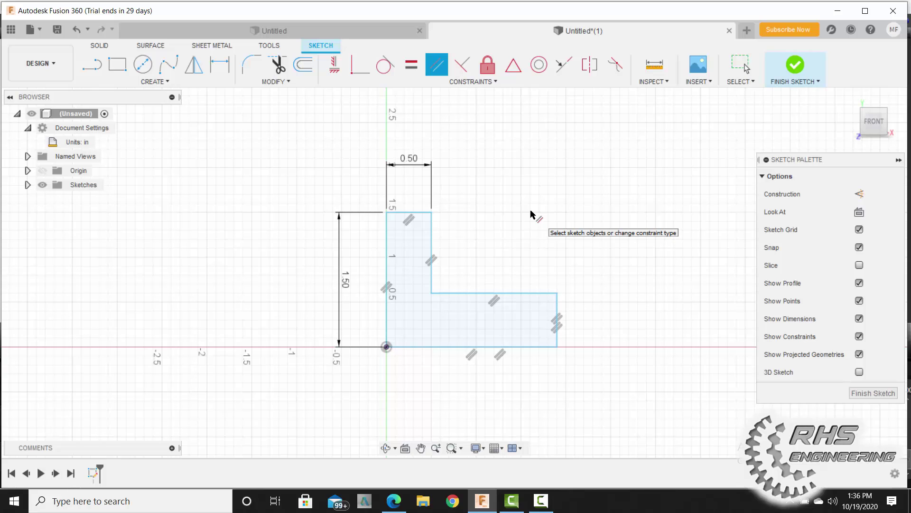
key("Escape")
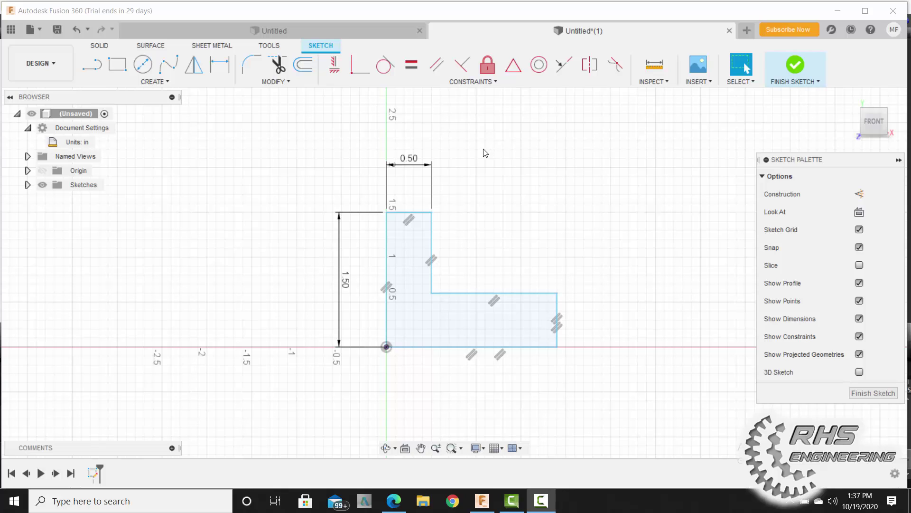
Apply equal constraints between the profile's short top and right edges, and between its inner vertical and inner horizontal edges.
left_click(411, 69)
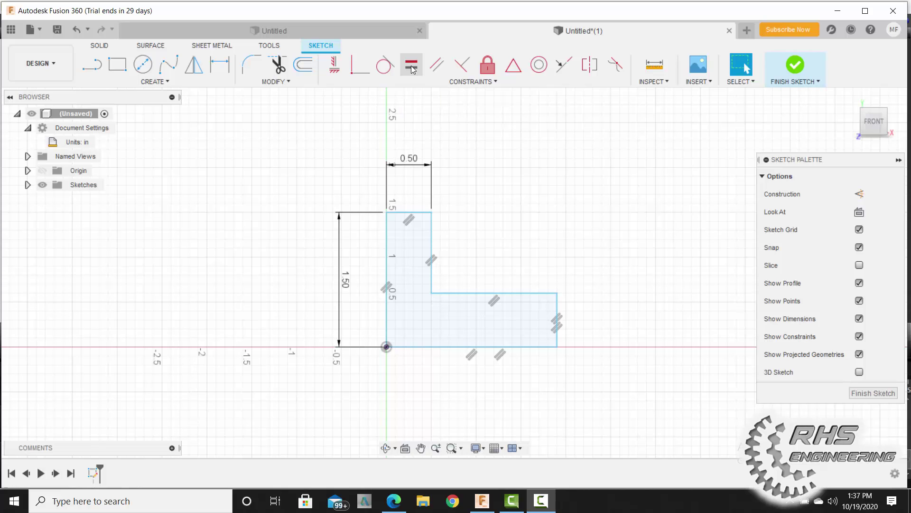
left_click(418, 213)
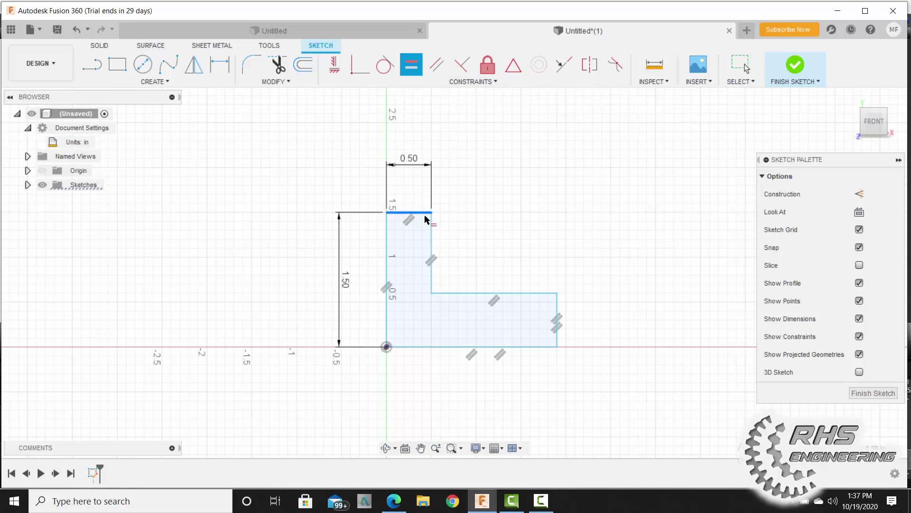
left_click(558, 307)
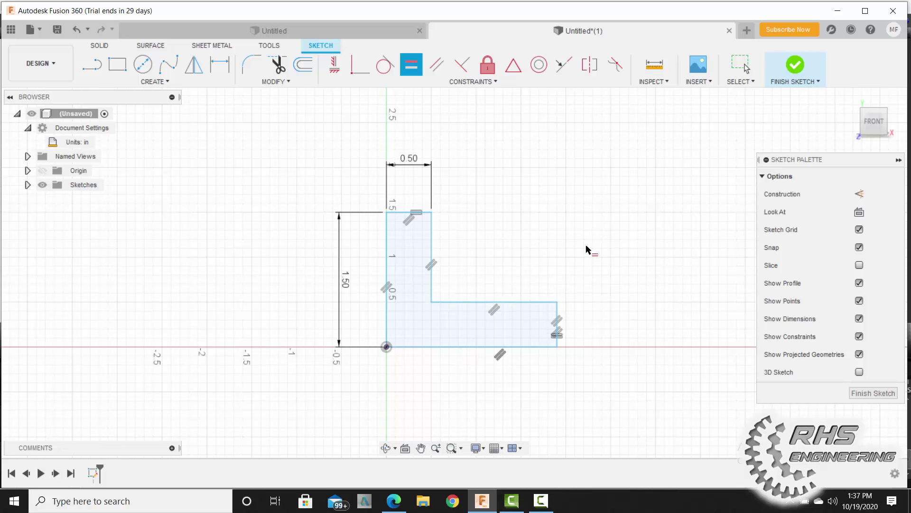
left_click(439, 248)
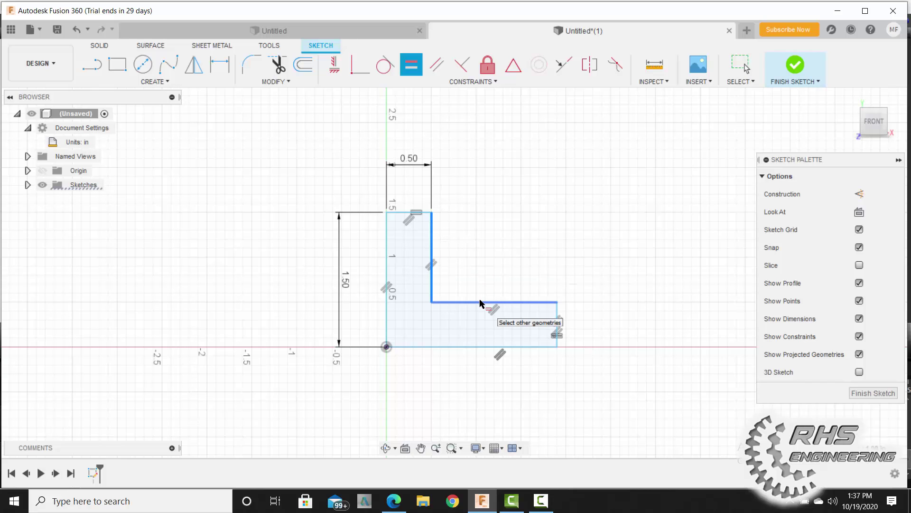
left_click(481, 301)
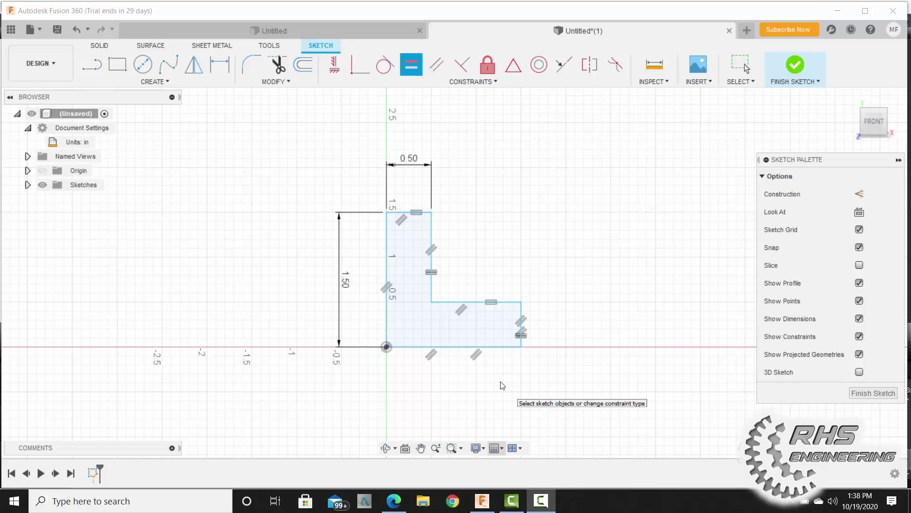
Constrain the profile's bottom edge equal in length to its left edge.
left_click(450, 348)
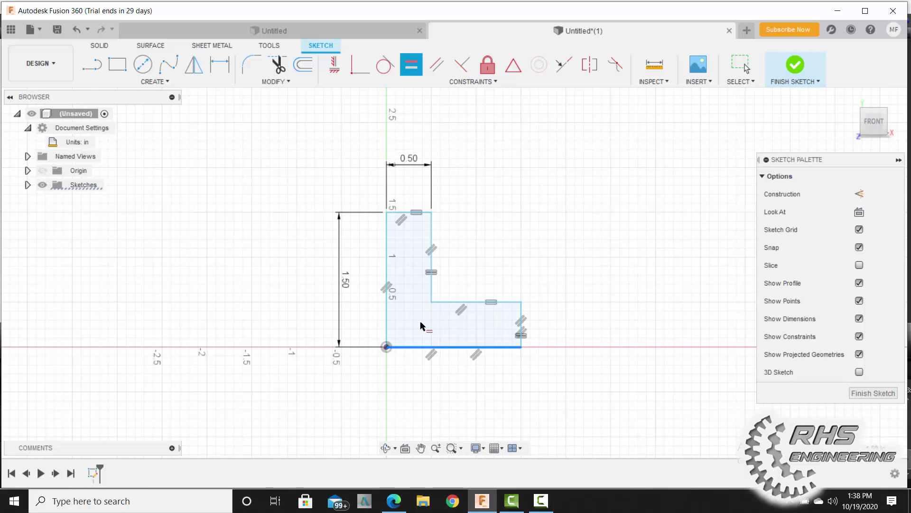
left_click(387, 272)
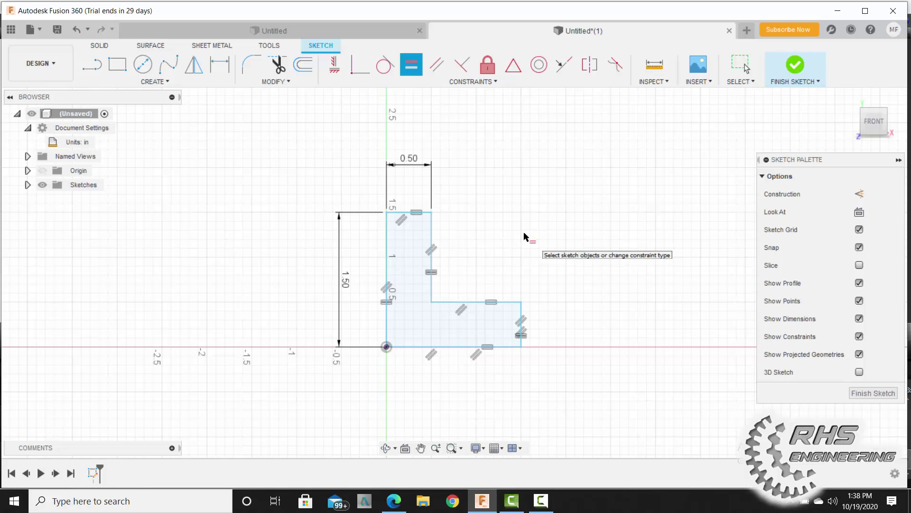
key("Escape")
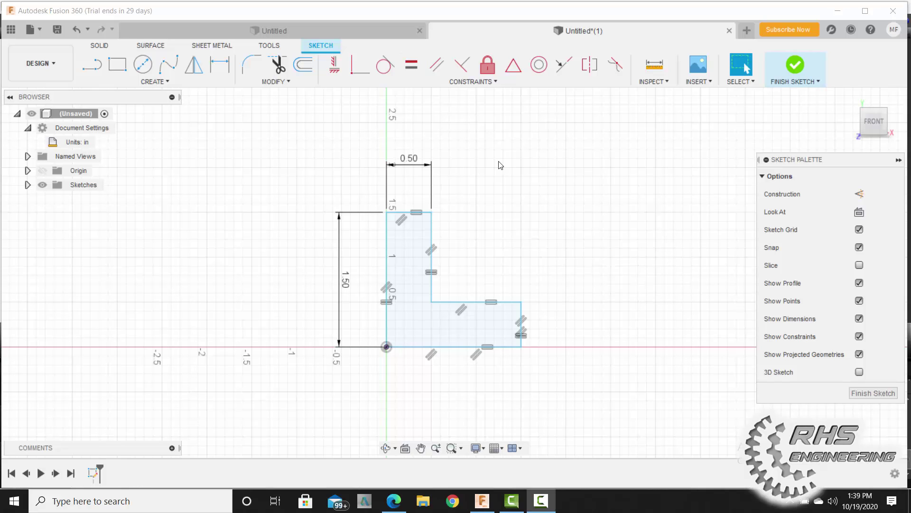
Constrain the profile's bottom edge perpendicular to its short right edge.
left_click(461, 70)
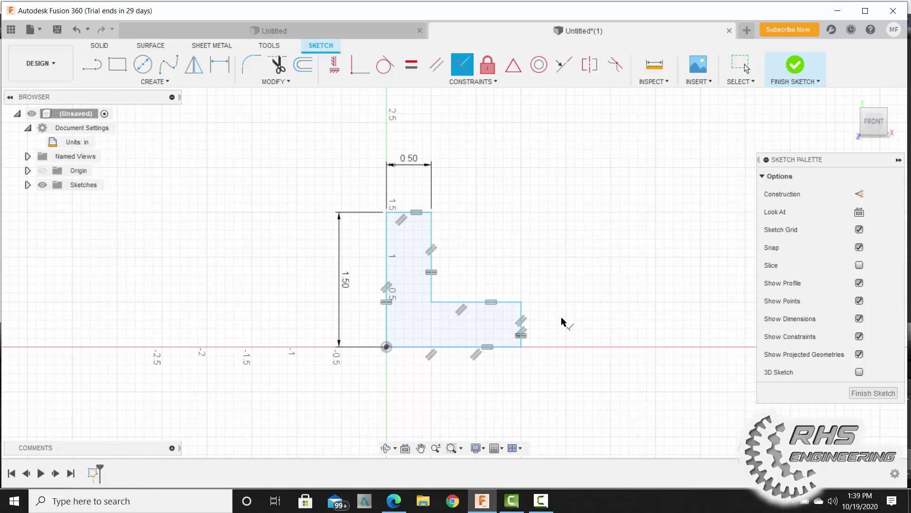
left_click(506, 348)
left_click(522, 321)
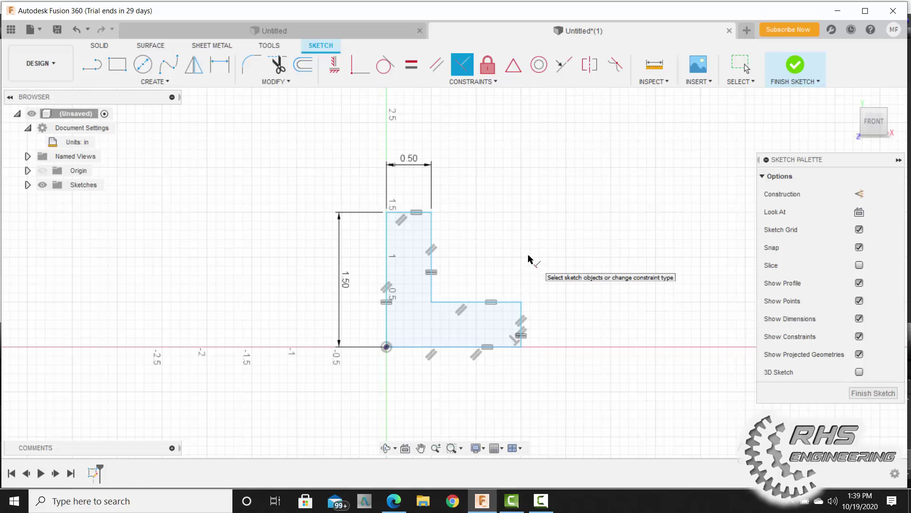
key("Escape")
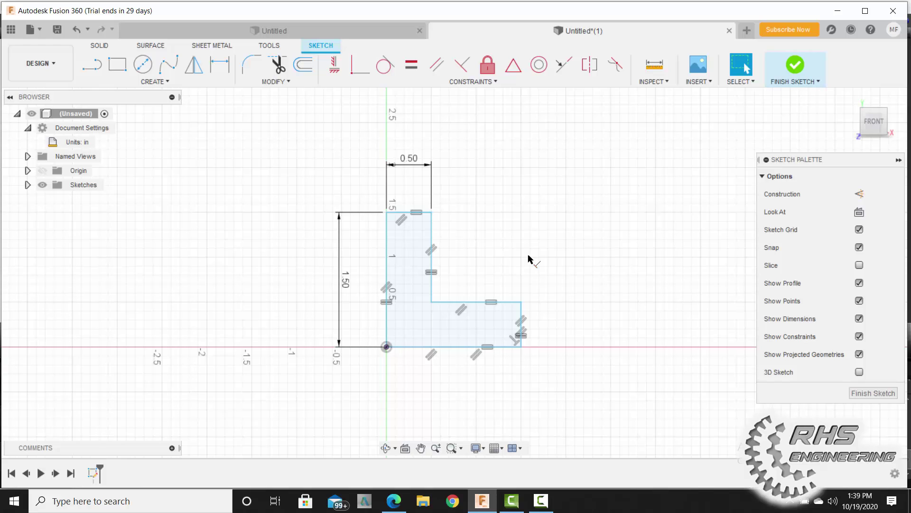
Apply a horizontal constraint to the profile's bottom edge.
left_click(335, 72)
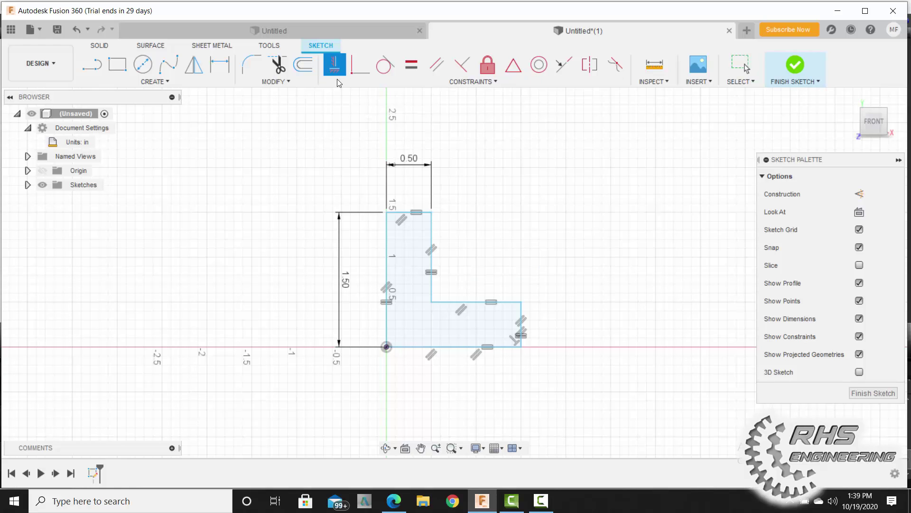
left_click(460, 347)
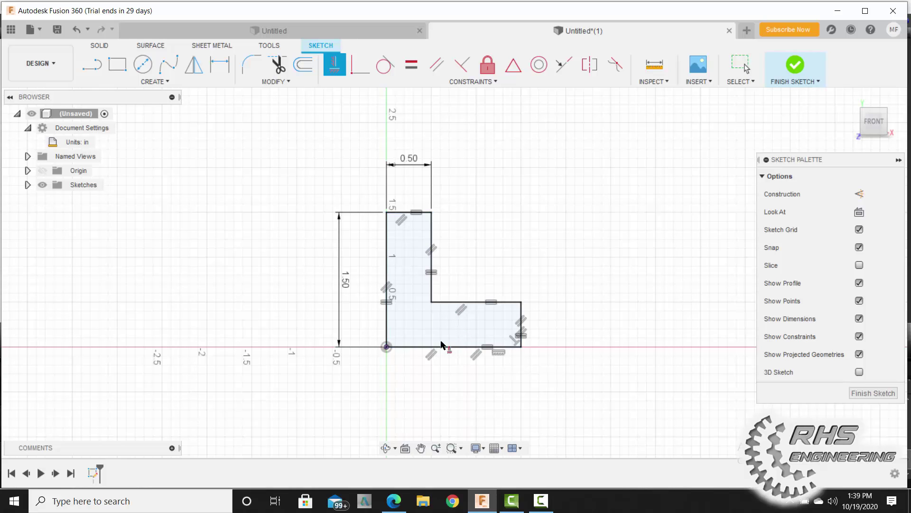
left_click(386, 347)
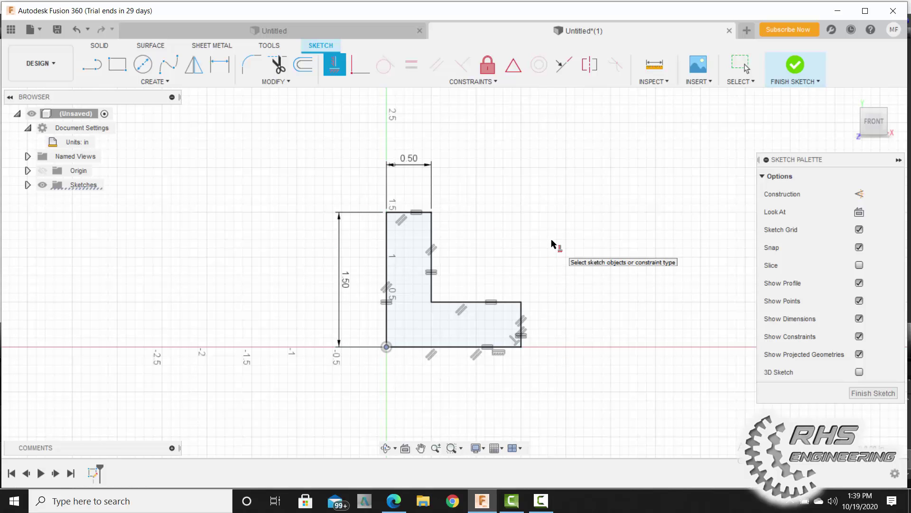
key("Escape")
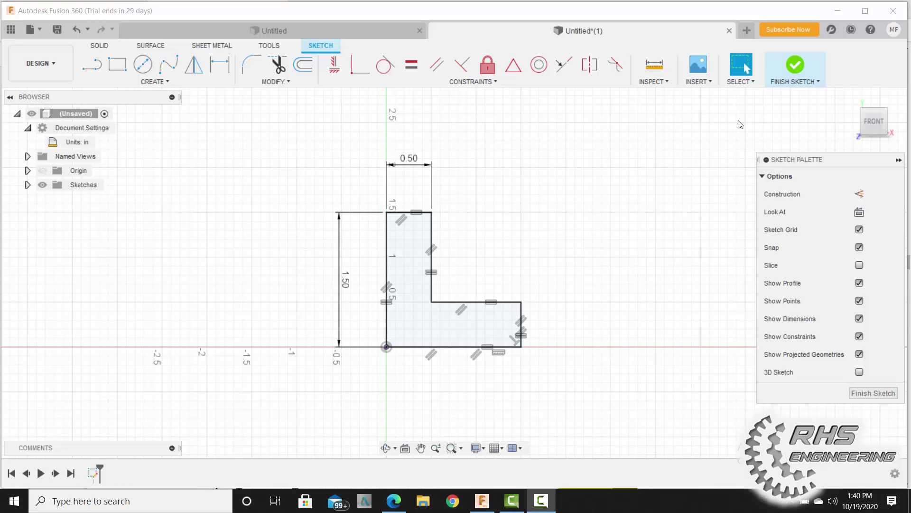
Finish the sketch and extrude the L-shaped profile 1.5 in to one side as a new body.
left_click(790, 68)
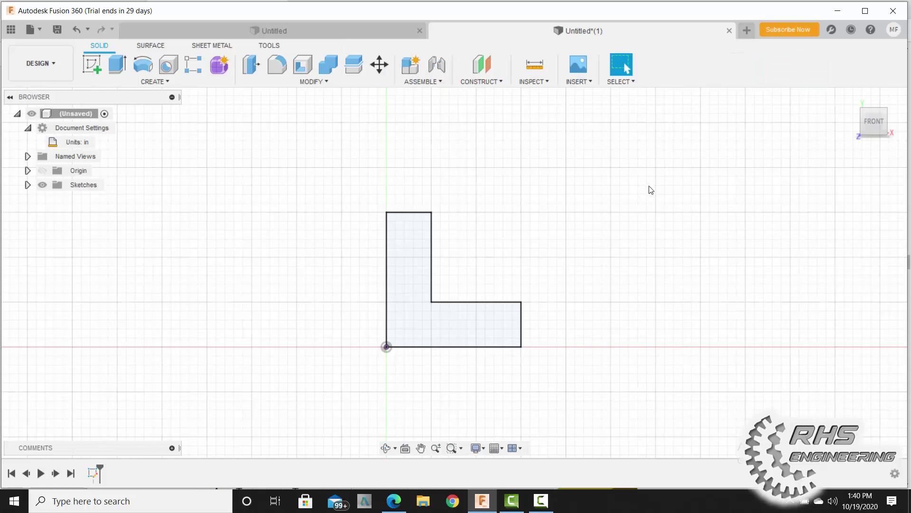
mouse_move(650, 190)
middle_mouse_down("shift")
mouse_move(650, 218)
mouse_move(637, 230)
mouse_move(647, 274)
mouse_move(653, 241)
middle_mouse_up("shift")
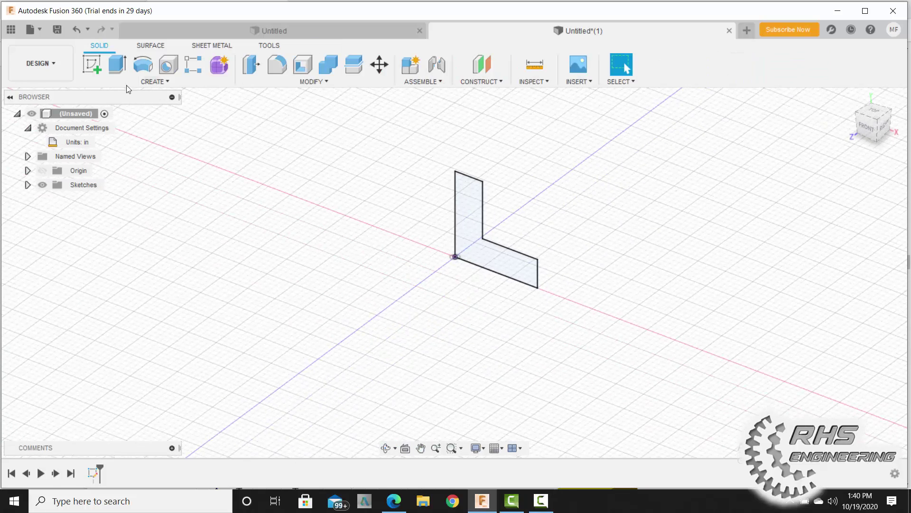
left_click(114, 71)
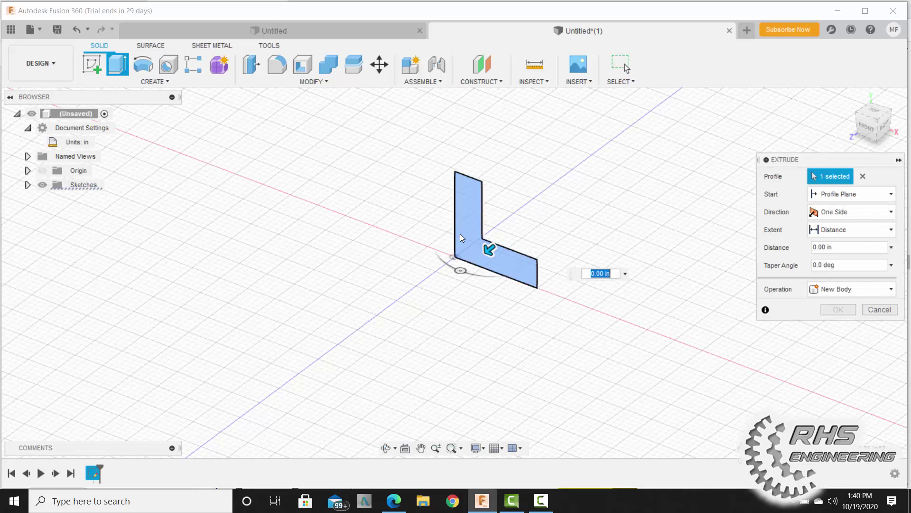
type("1.5")
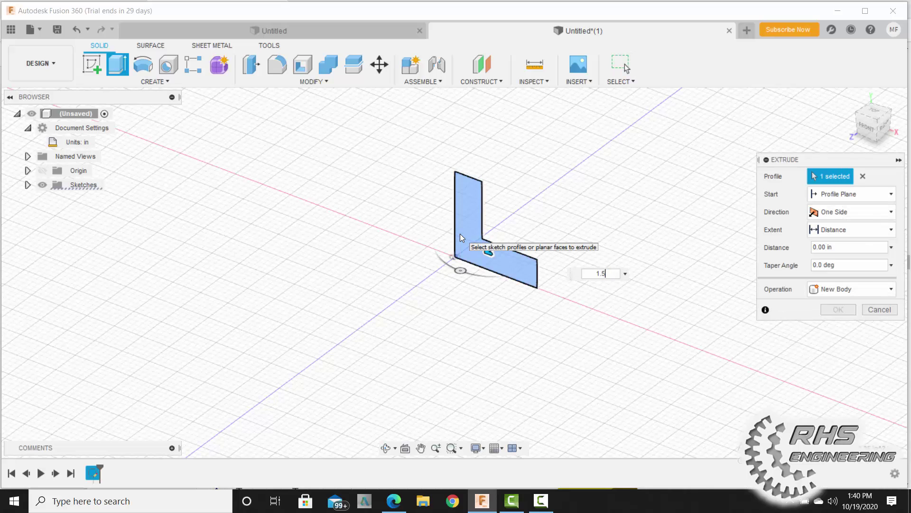
key("Return")
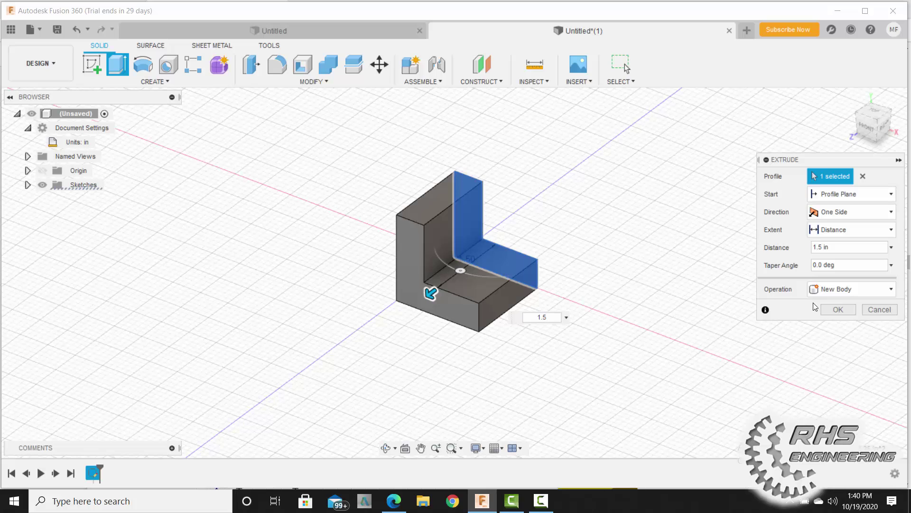
left_click(837, 310)
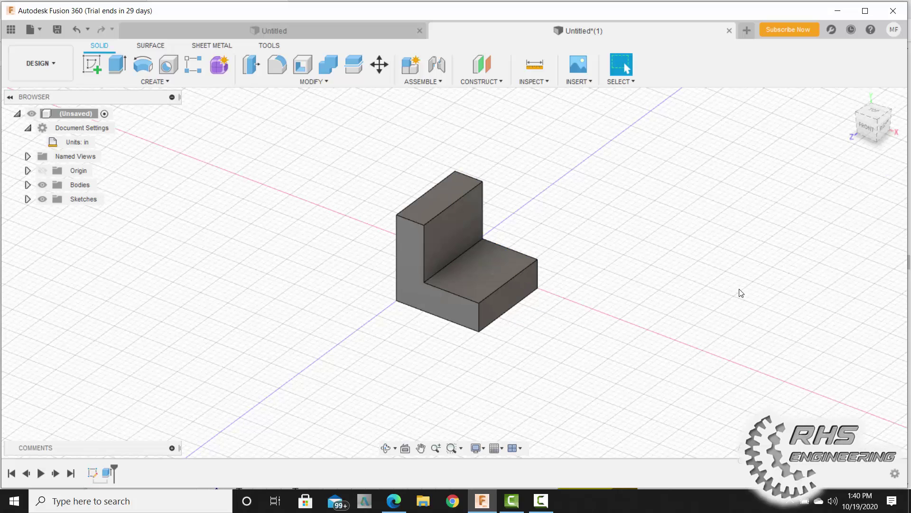
Fillet the upright's upper front edge, the inner corner edge and the base's upper outer edge with a 0.25 in constant radius.
scroll(739, 297, "up", 4)
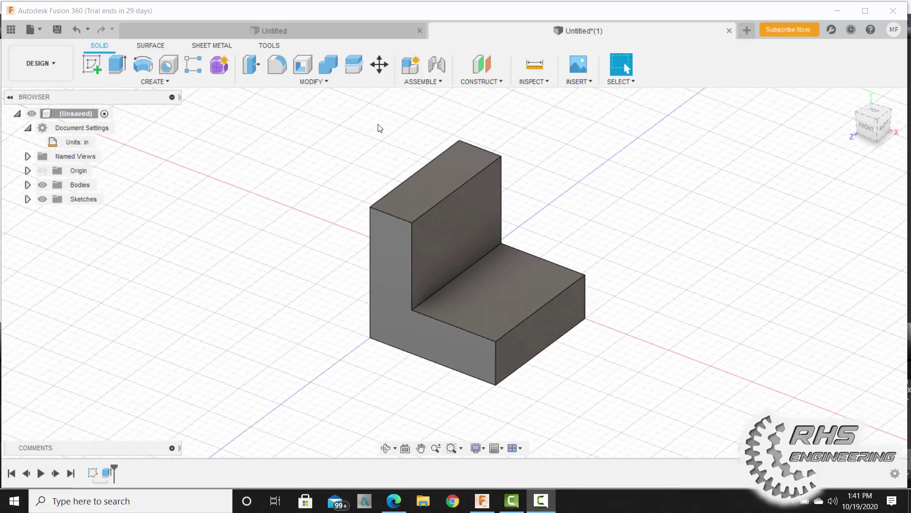
left_click(279, 66)
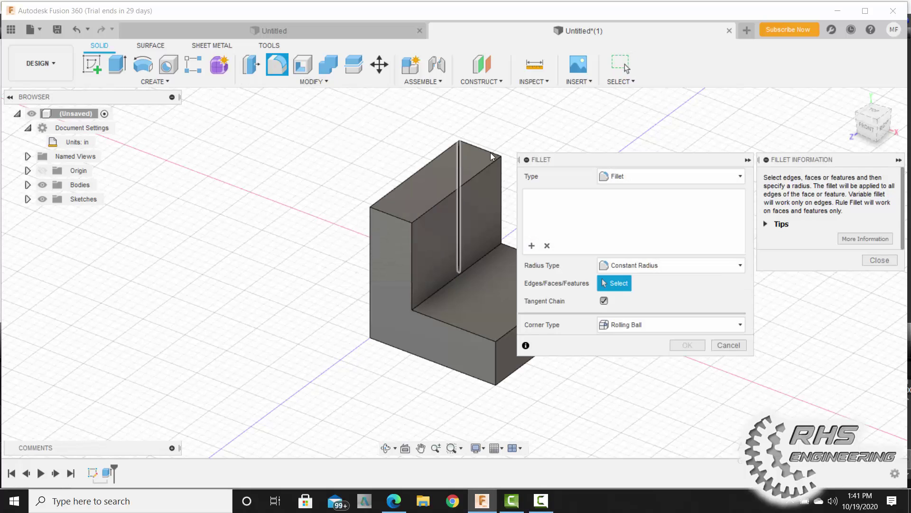
middle_click_drag(379, 152, 390, 148)
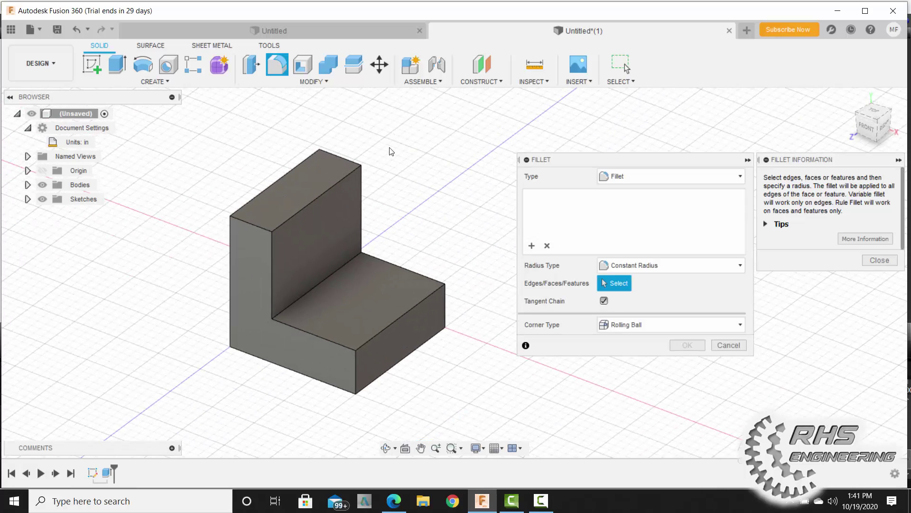
left_click(347, 175)
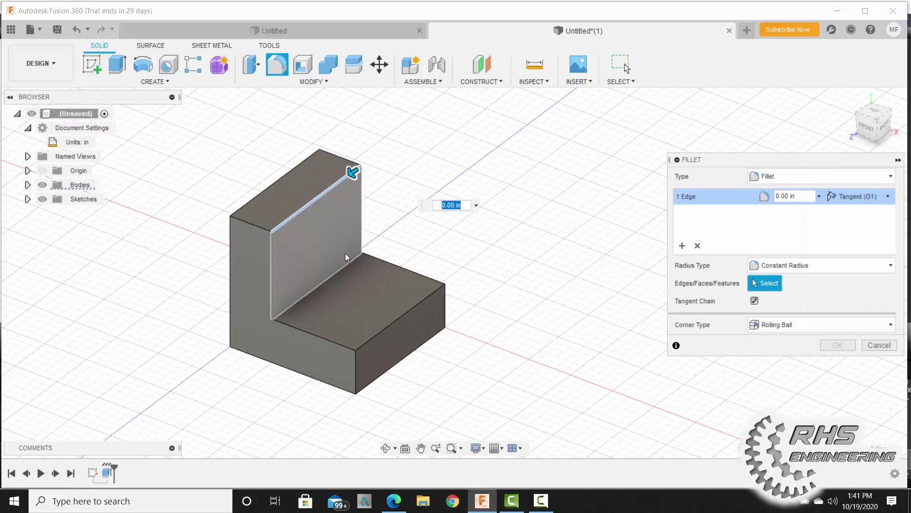
left_click(342, 266)
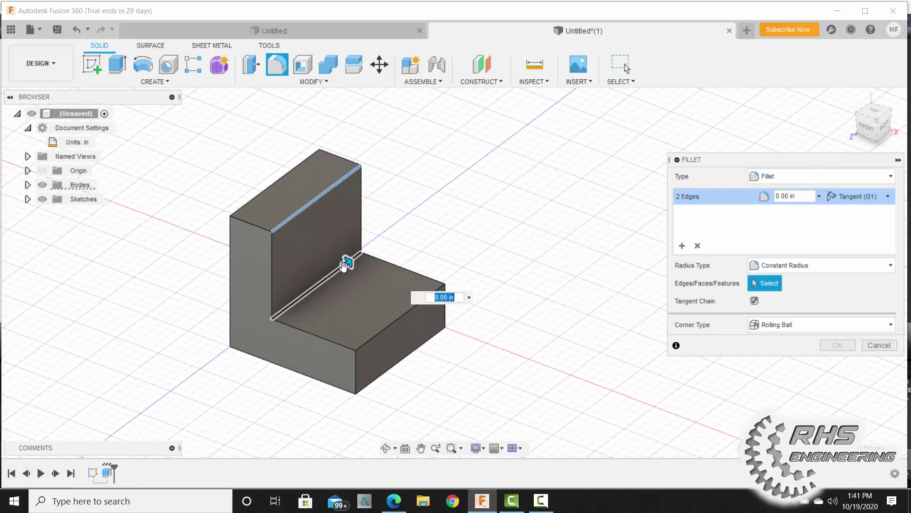
left_click(392, 323)
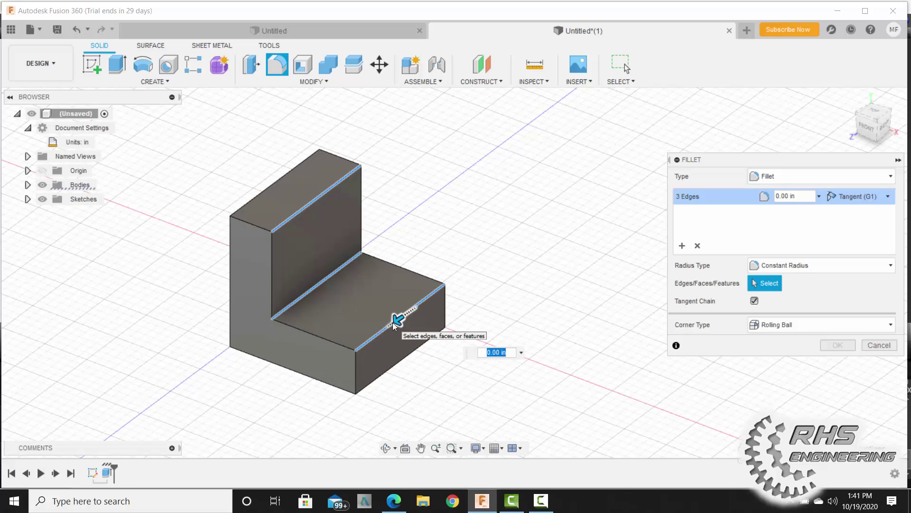
type(".25")
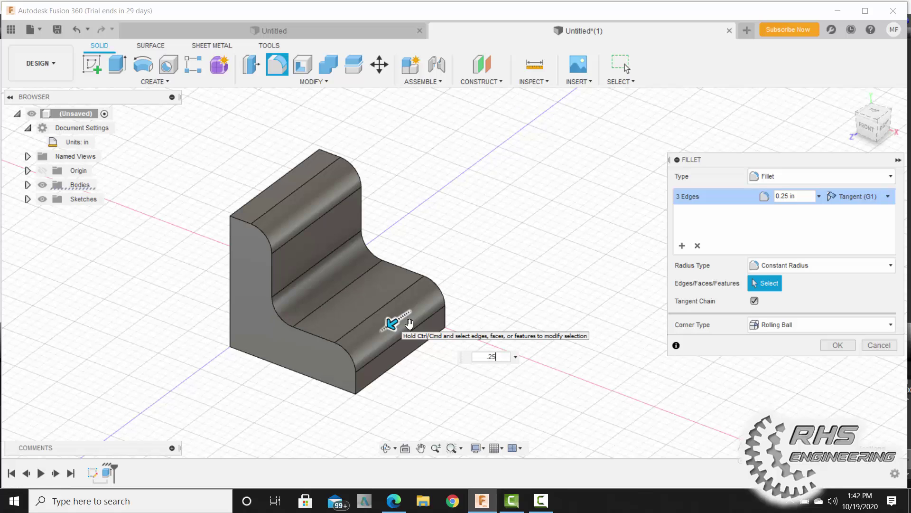
left_click(837, 345)
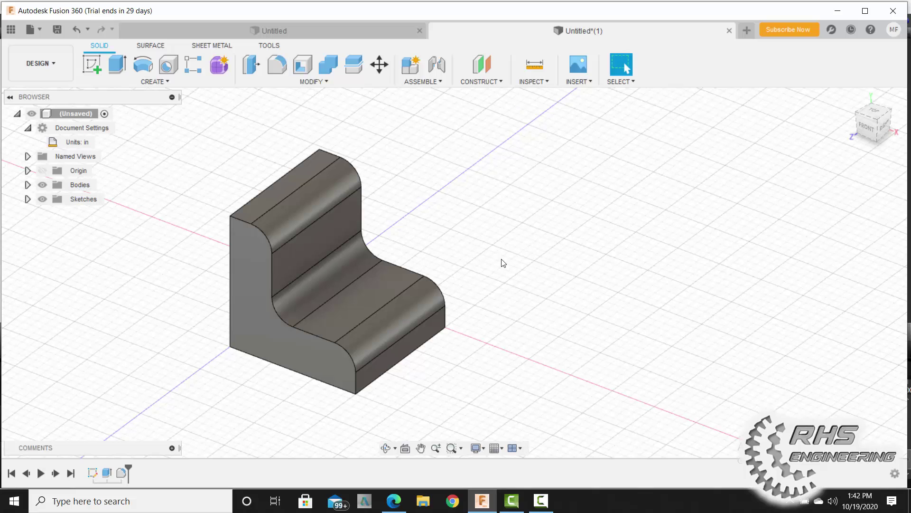
Edit the fillet feature to clear its three edges and round only the inner corner edge with a 0.125 in radius.
middle_click_drag(503, 263, 600, 240)
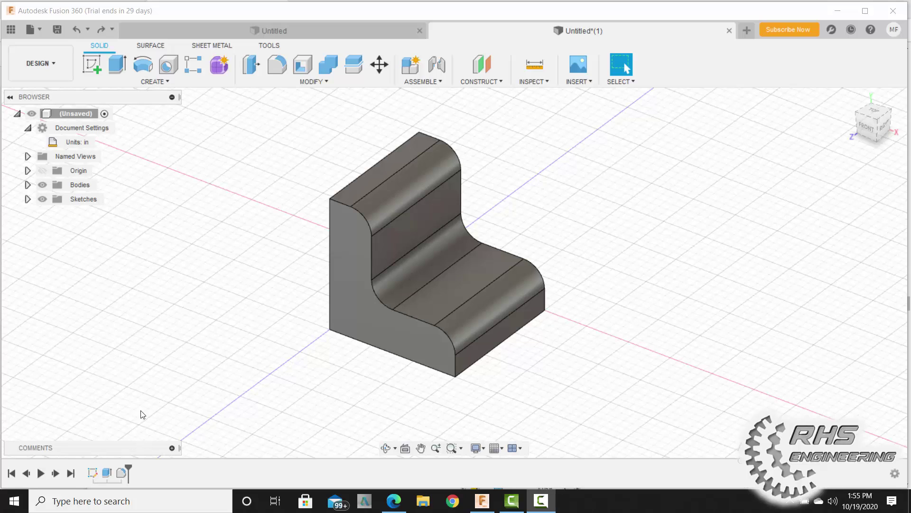
right_click(121, 473)
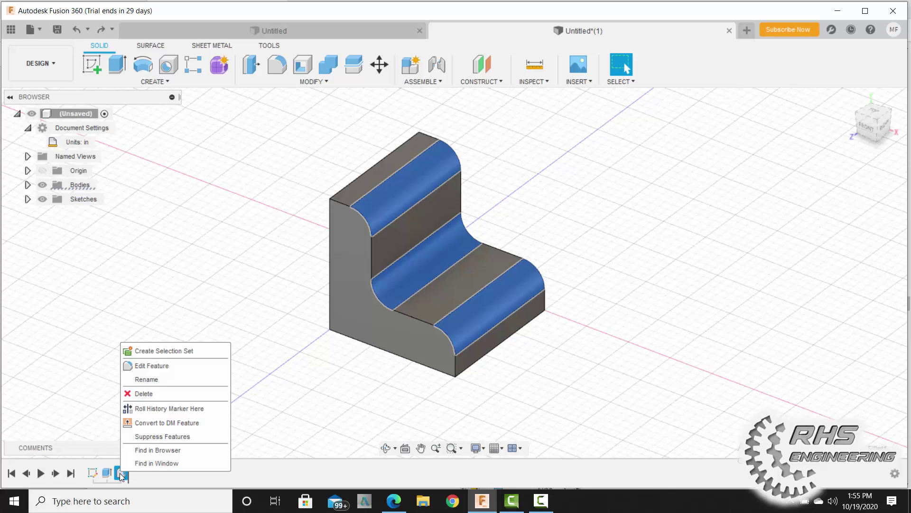
left_click(145, 365)
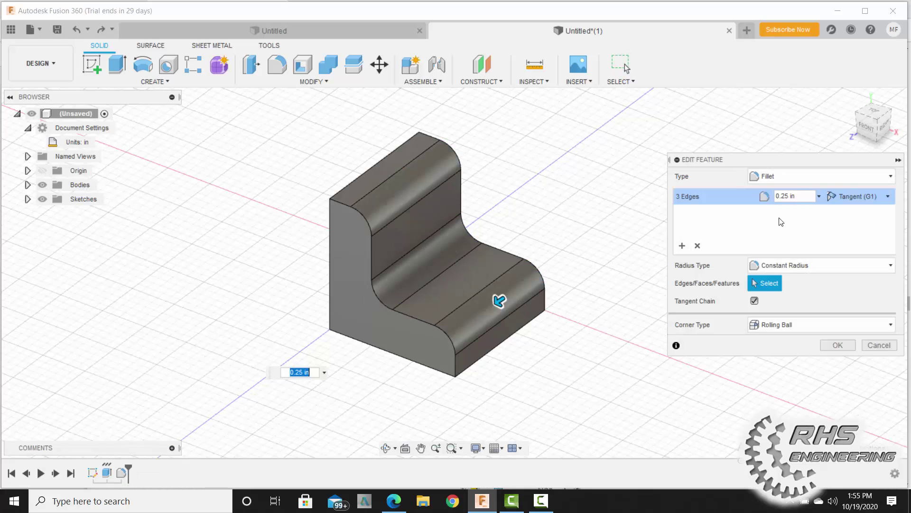
left_click(698, 246)
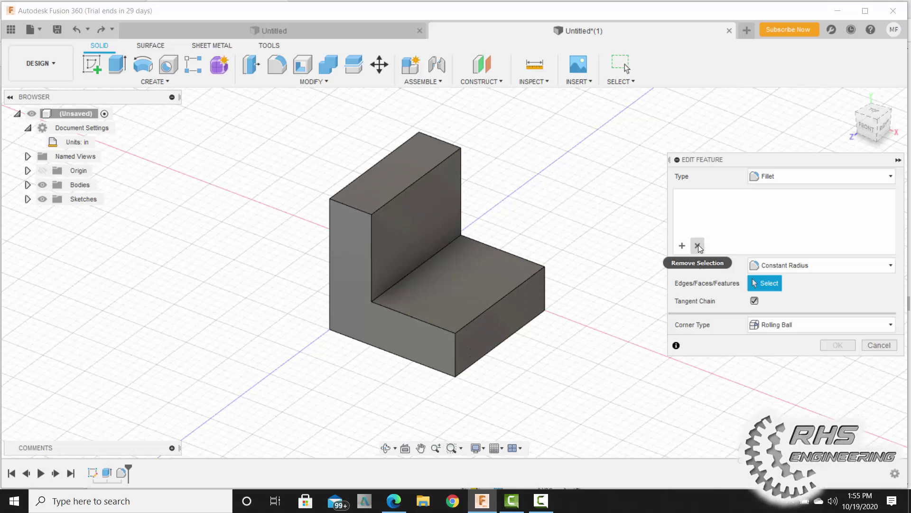
left_click(433, 257)
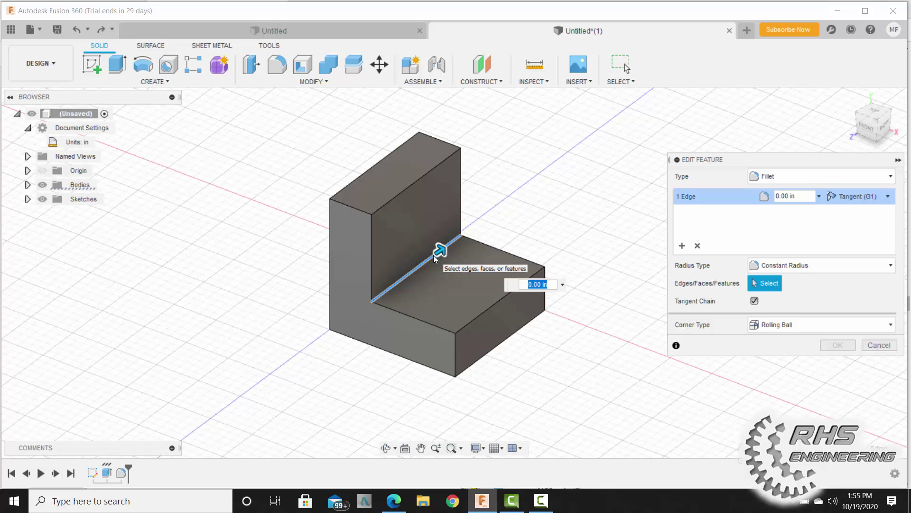
left_click_drag(796, 196, 772, 197)
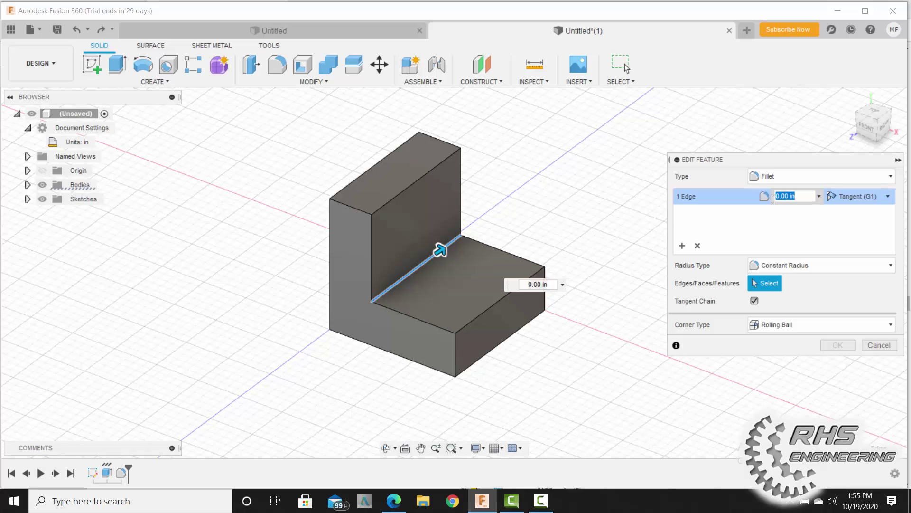
type(".125")
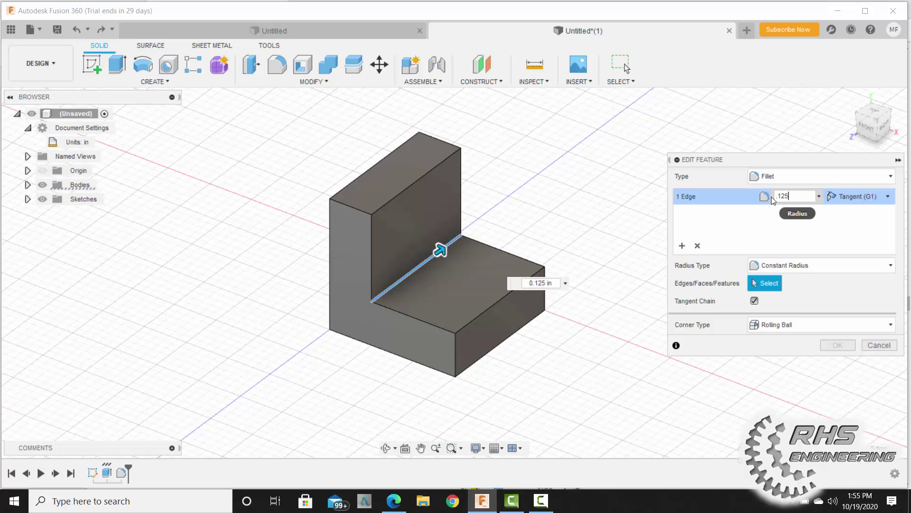
left_click(838, 344)
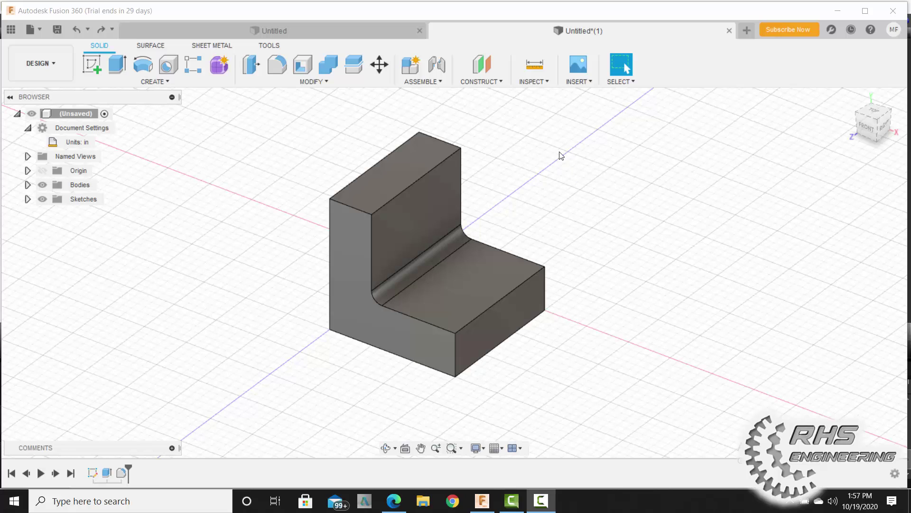
Chamfer the upright's upper front edge with an equal distance of 0.125 in.
left_click(302, 79)
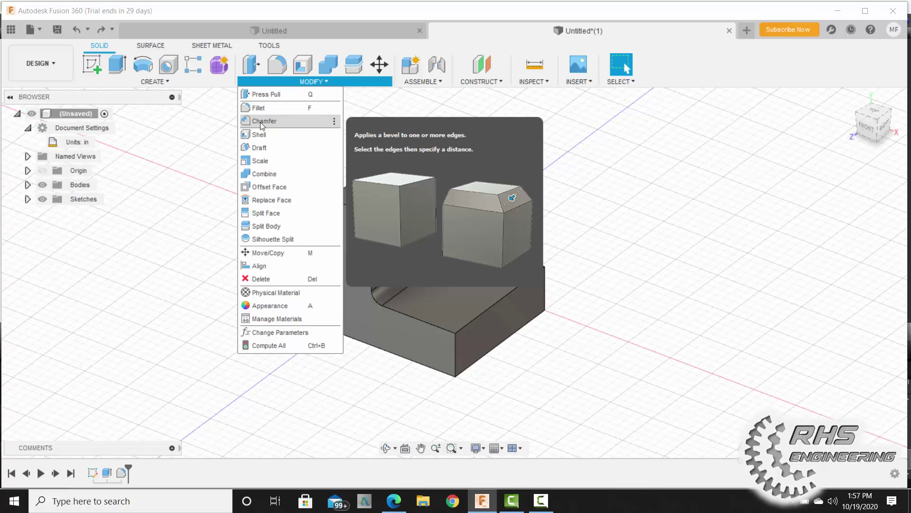
key("Escape")
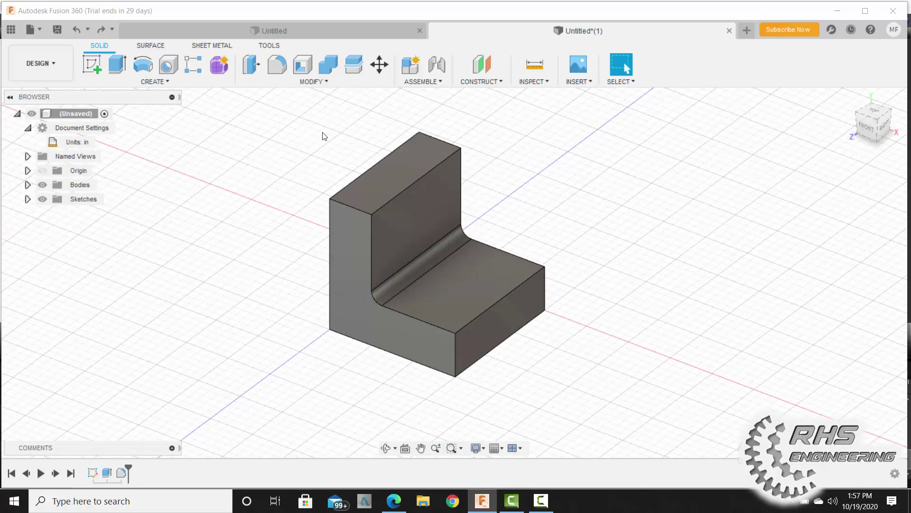
left_click(406, 188)
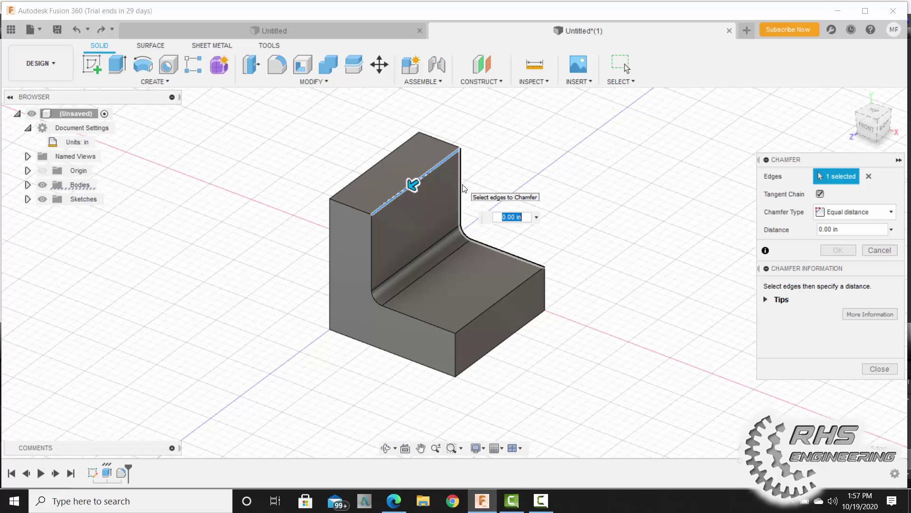
key("BackSpace")
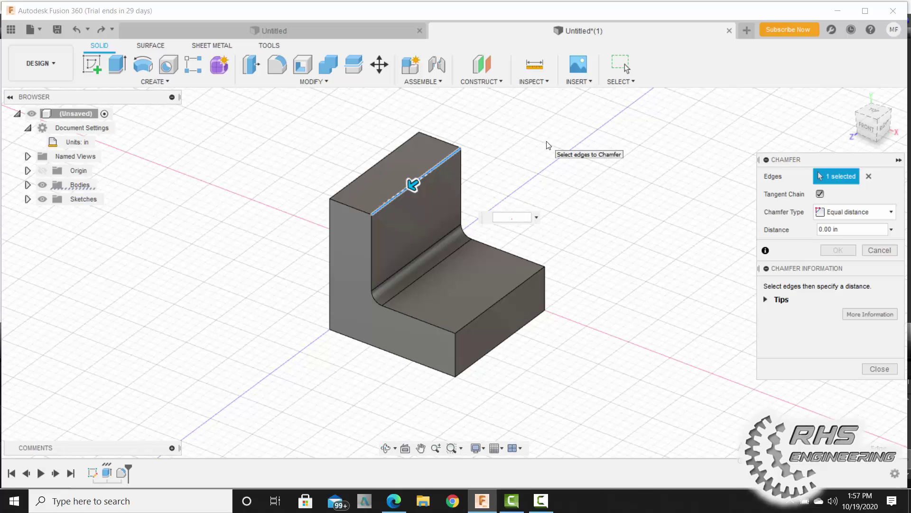
type(".125")
key("Return")
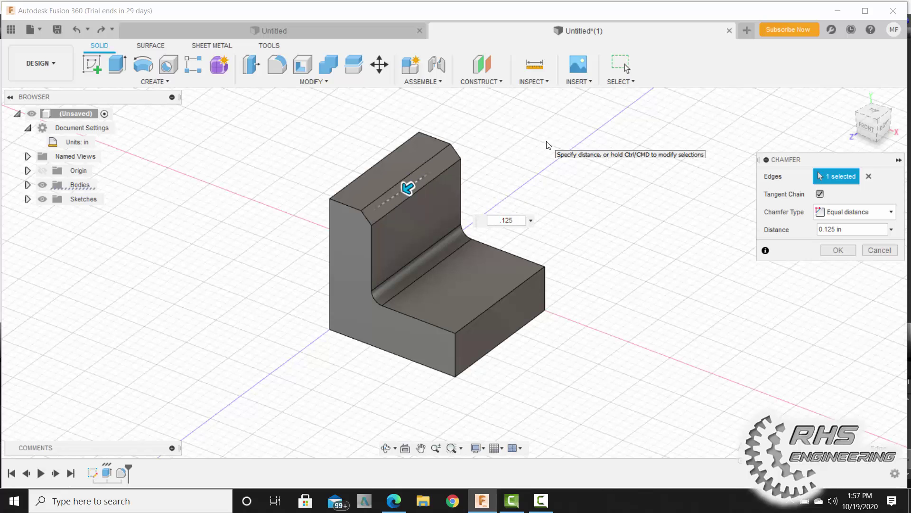
left_click(835, 251)
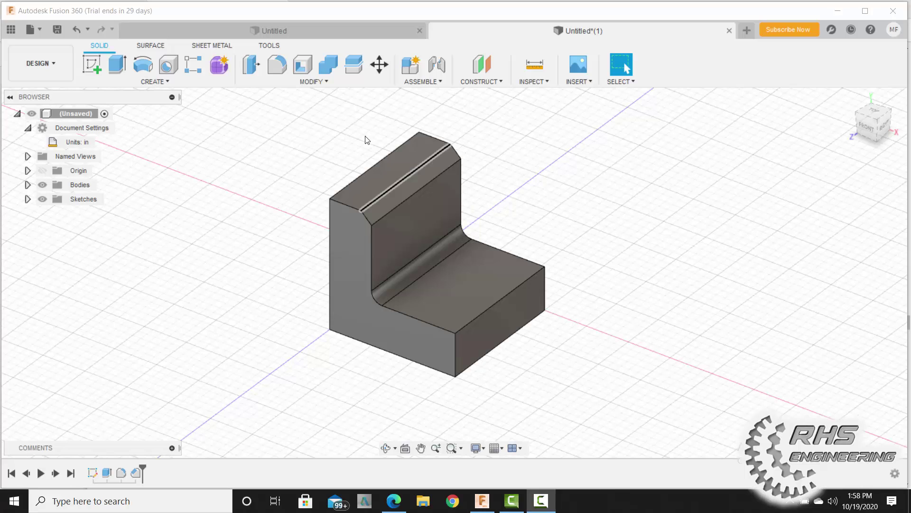
Chamfer the base's upper outer edge with the Two distances type, using 0.25 in and 0.375 in.
left_click(313, 80)
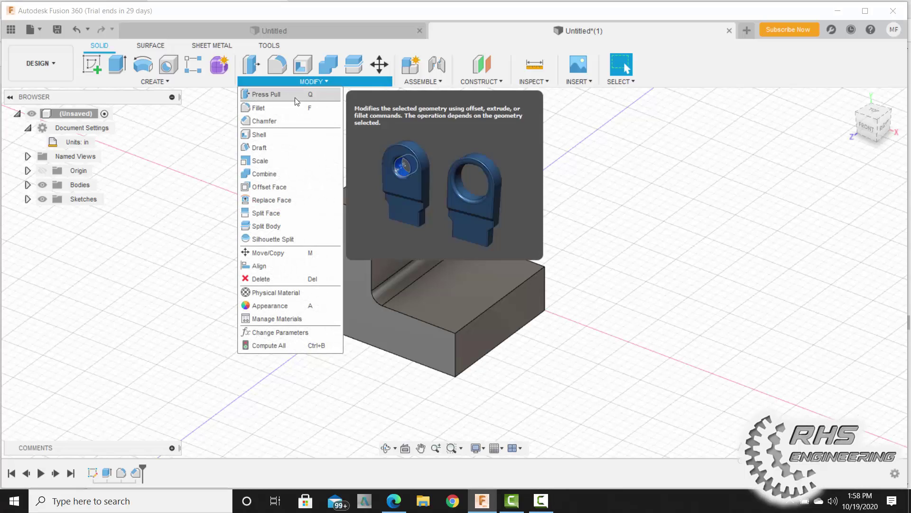
left_click(266, 121)
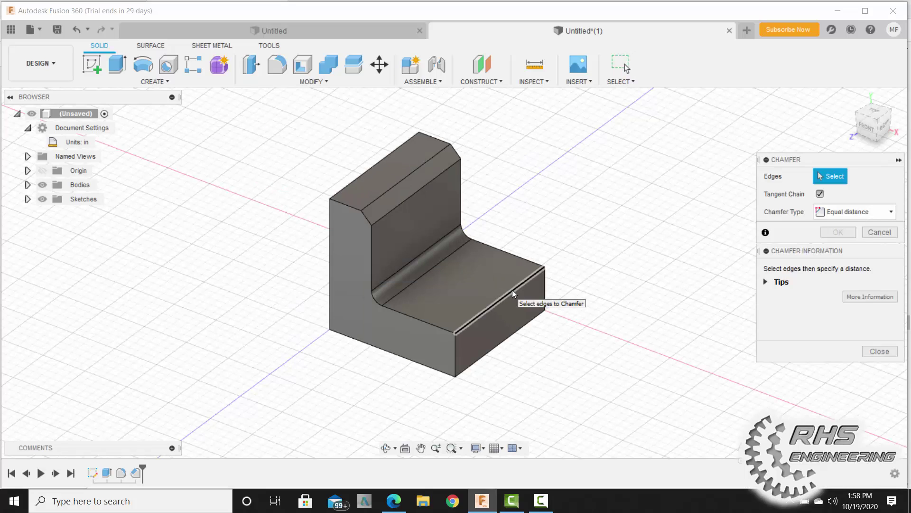
left_click(831, 212)
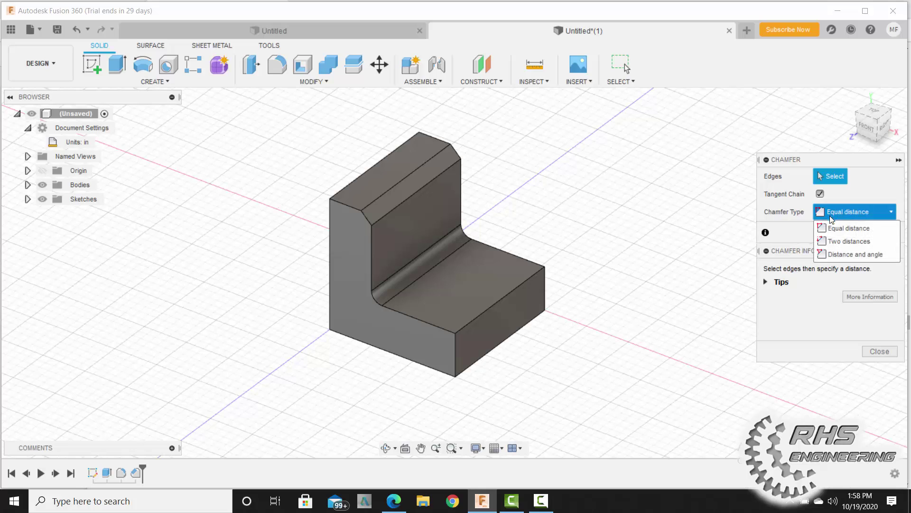
left_click(826, 241)
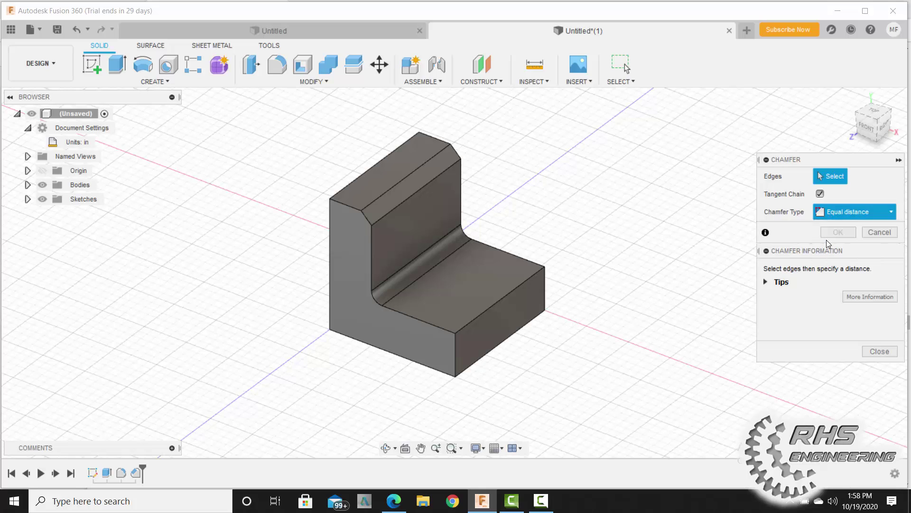
left_click(517, 284)
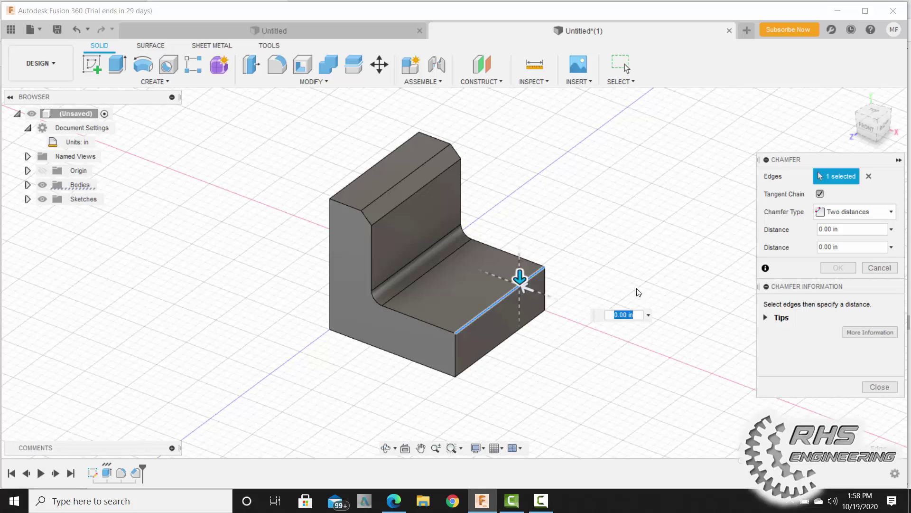
left_click(844, 231)
left_click_drag(844, 231, 816, 235)
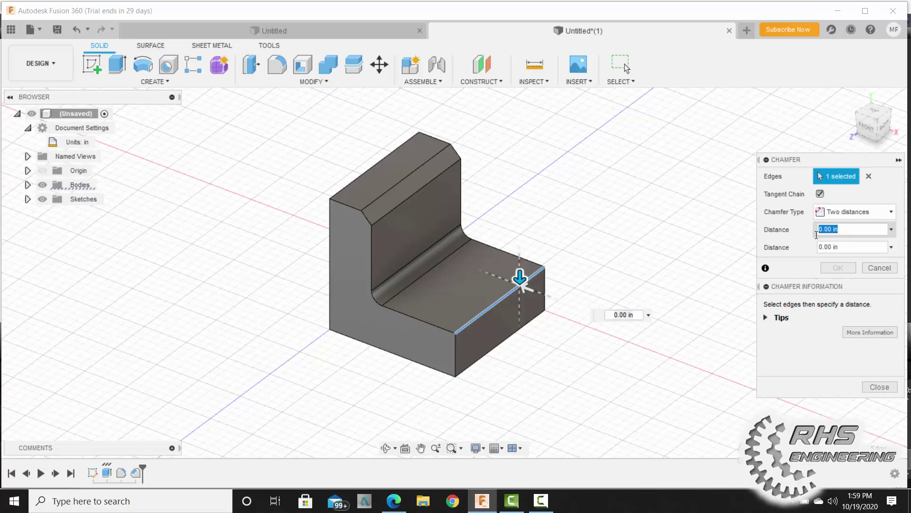
type(".25")
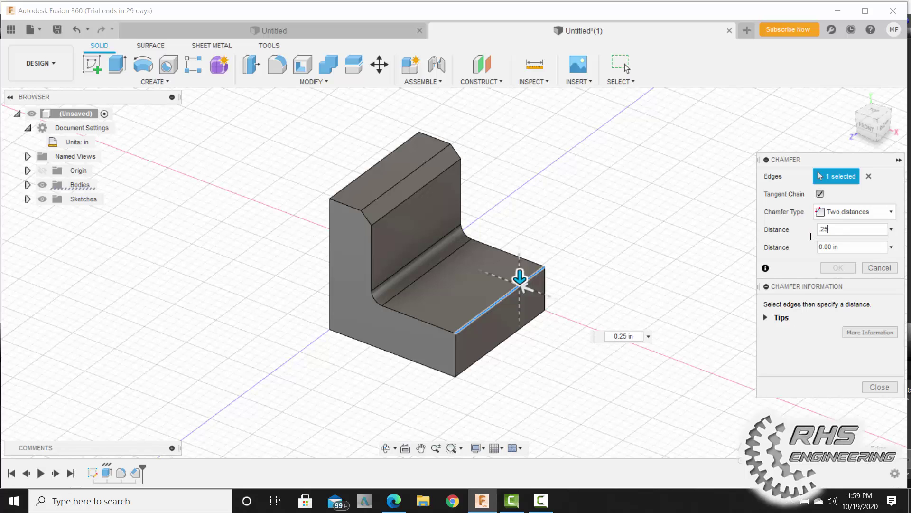
key("Tab")
type(".375")
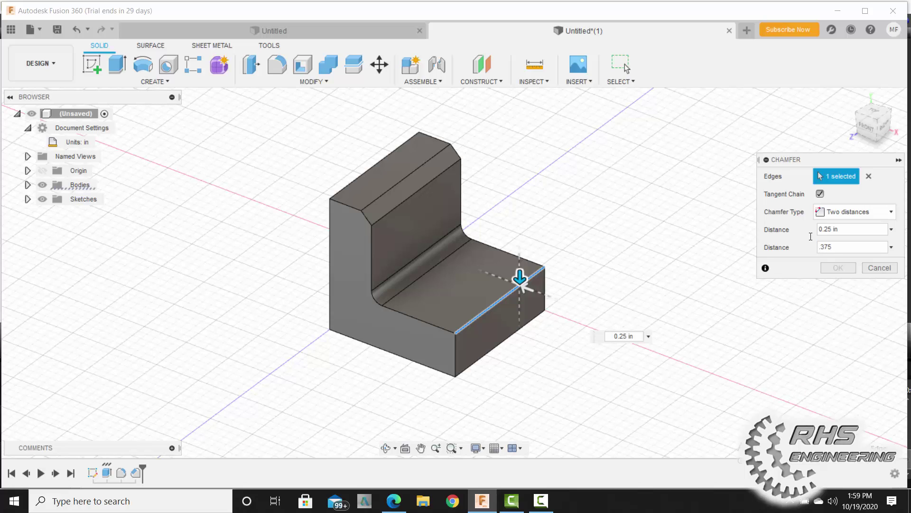
left_click(840, 268)
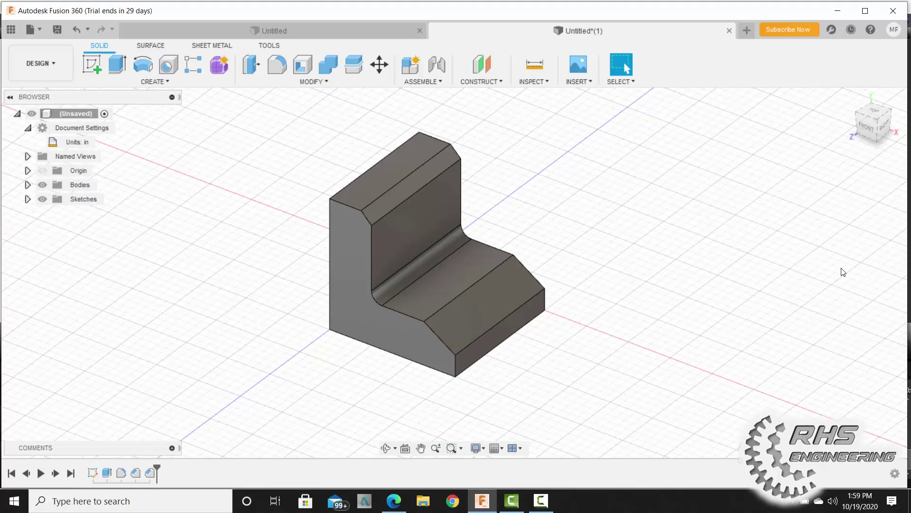